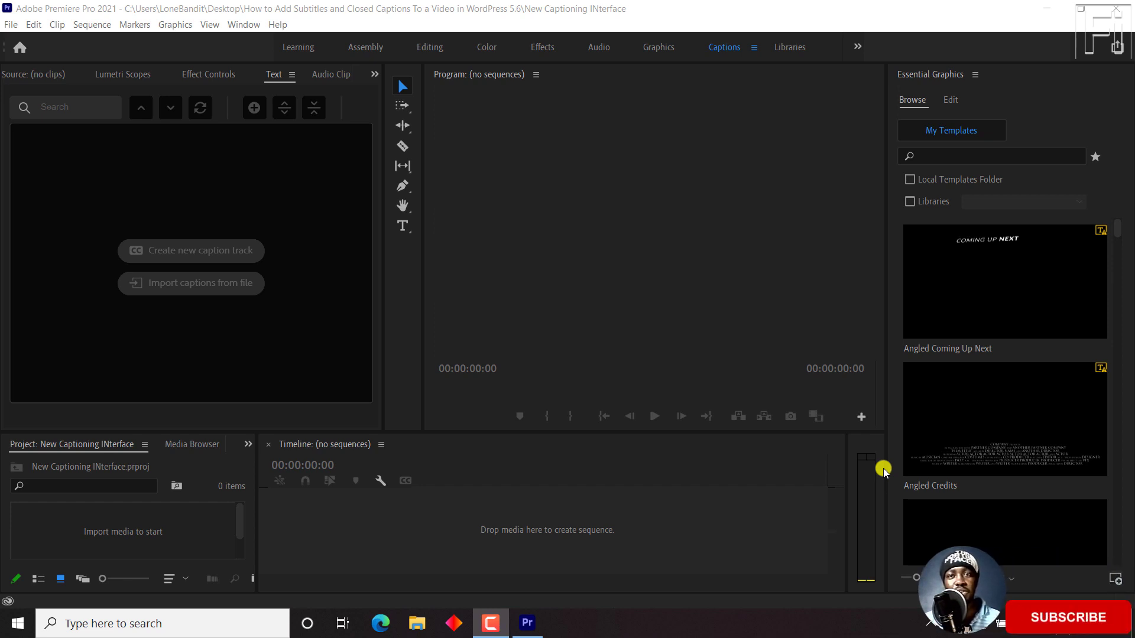
# - Import the YouTube Subtitles as Transcripts MP4 and create a new sequence from that clip
pyautogui.doubleClick(95, 529)
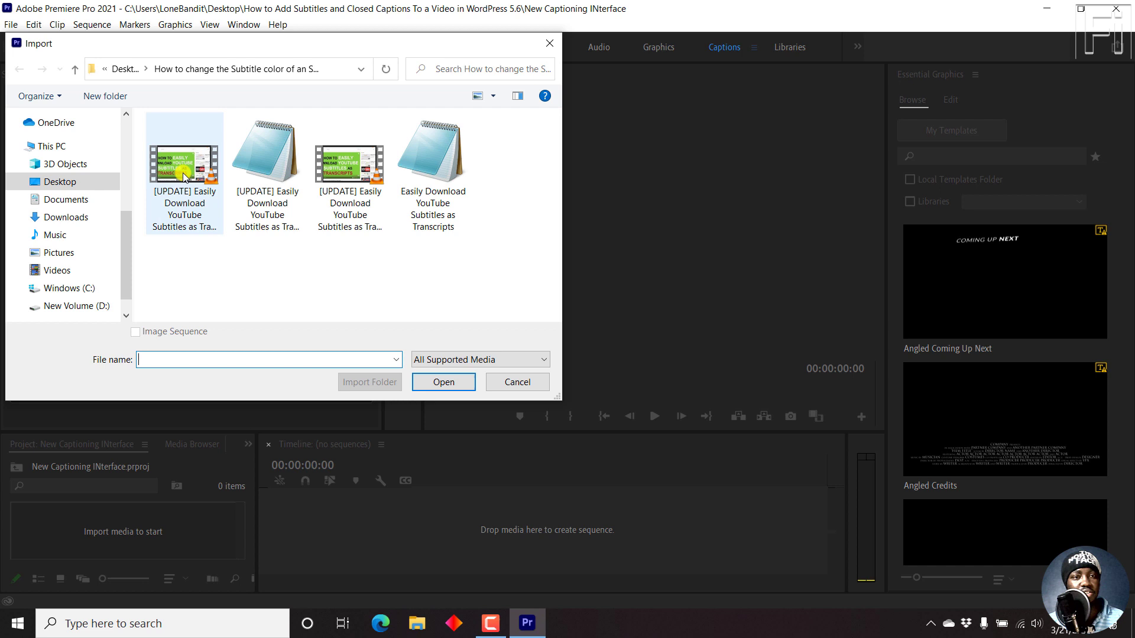
pyautogui.click(380, 184)
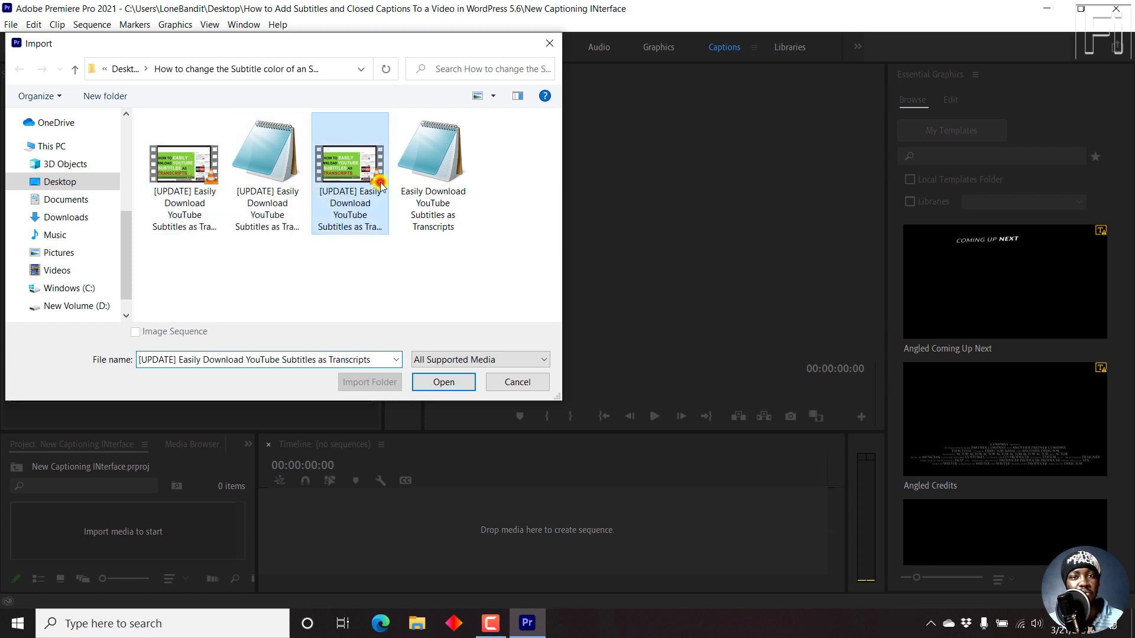
pyautogui.click(447, 381)
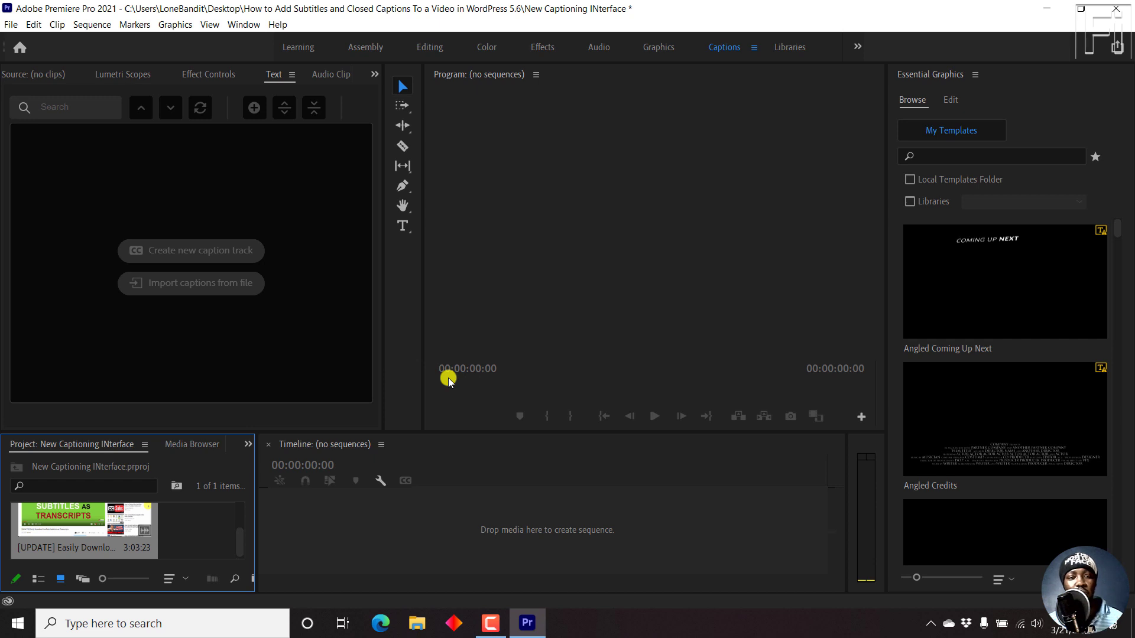
pyautogui.rightClick(78, 516)
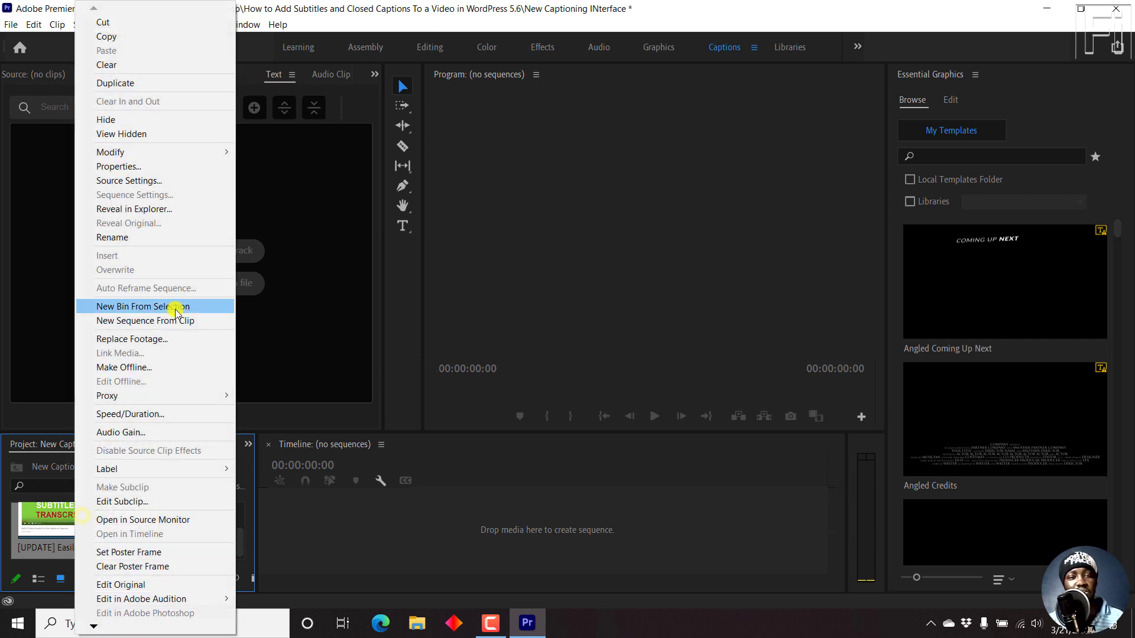
pyautogui.click(162, 324)
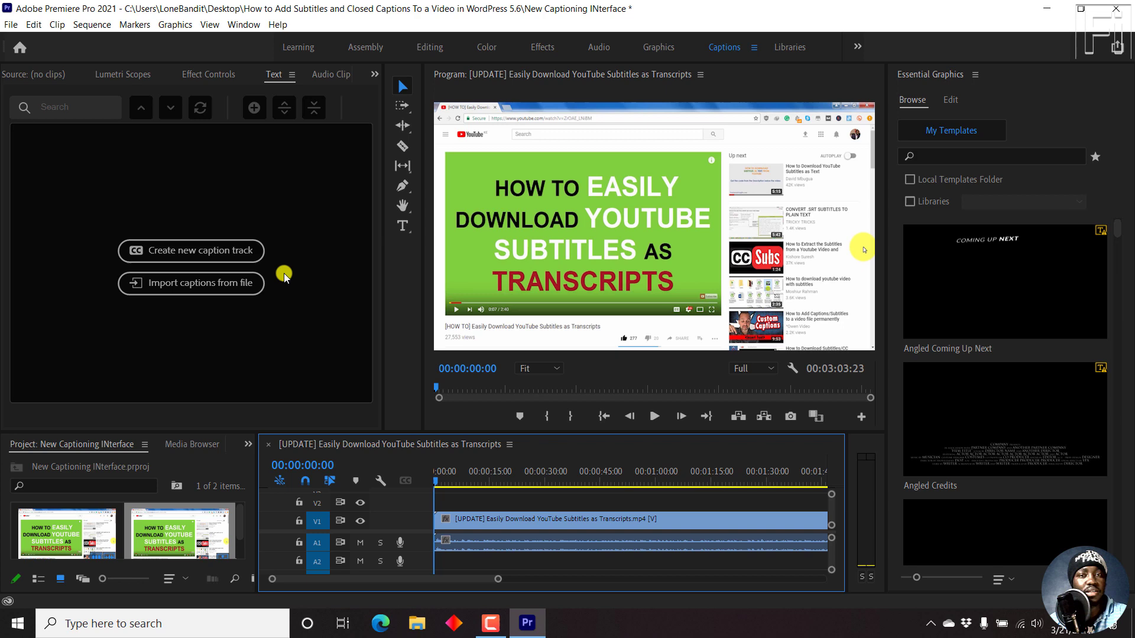
# - Cycle through the Audio and Effects workspaces back to Captions, then start Import captions from file
pyautogui.click(599, 47)
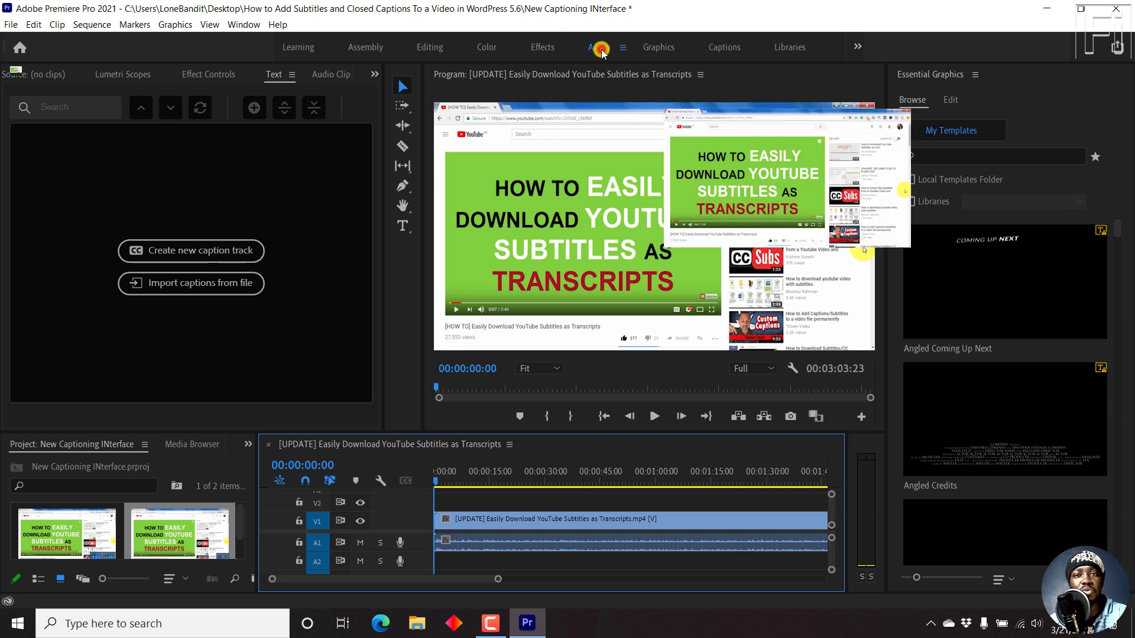
pyautogui.click(545, 48)
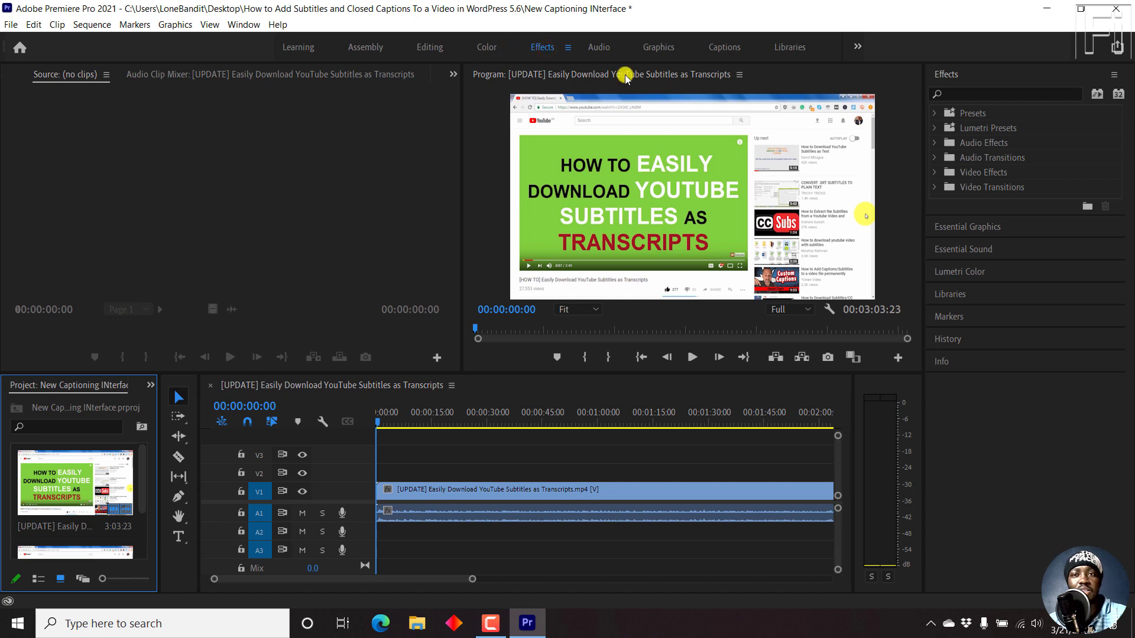
pyautogui.click(728, 48)
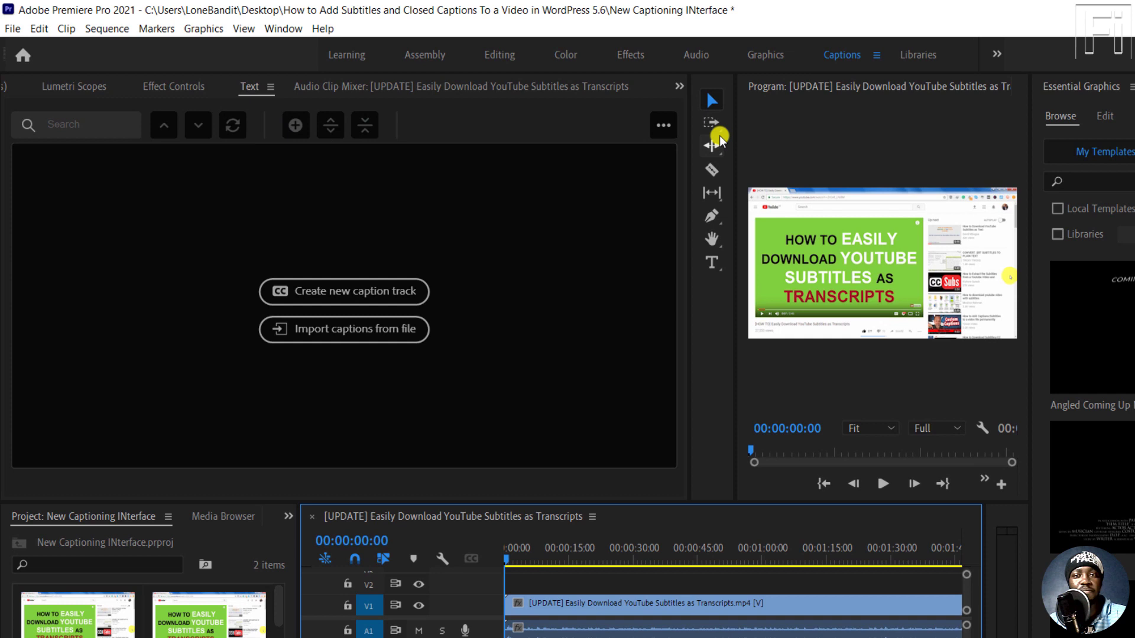
pyautogui.click(665, 127)
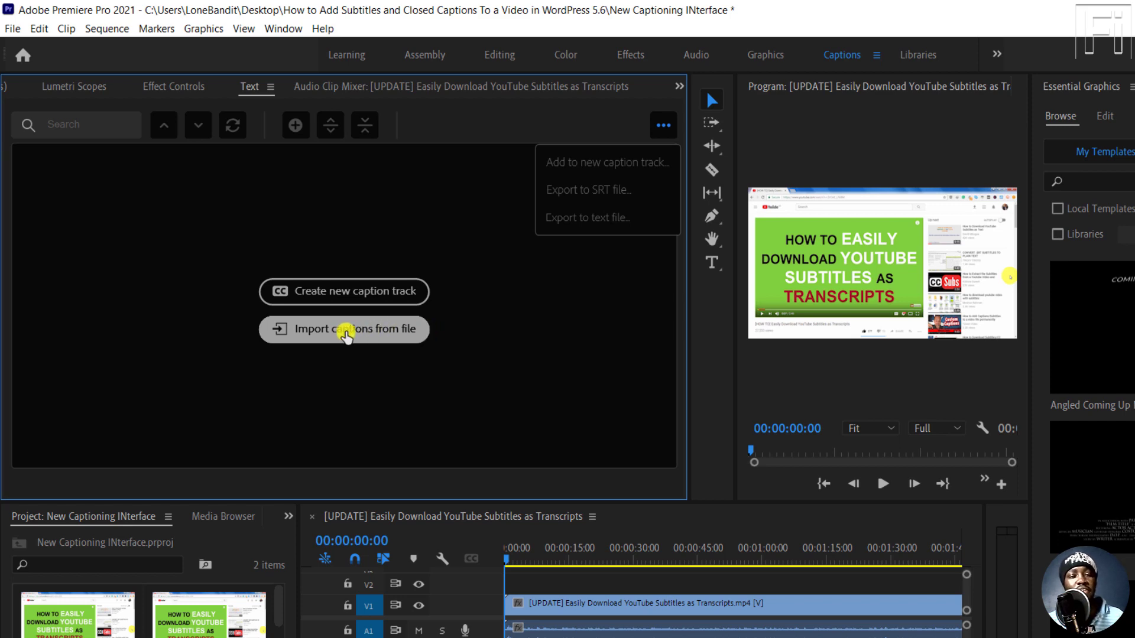
pyautogui.click(346, 329)
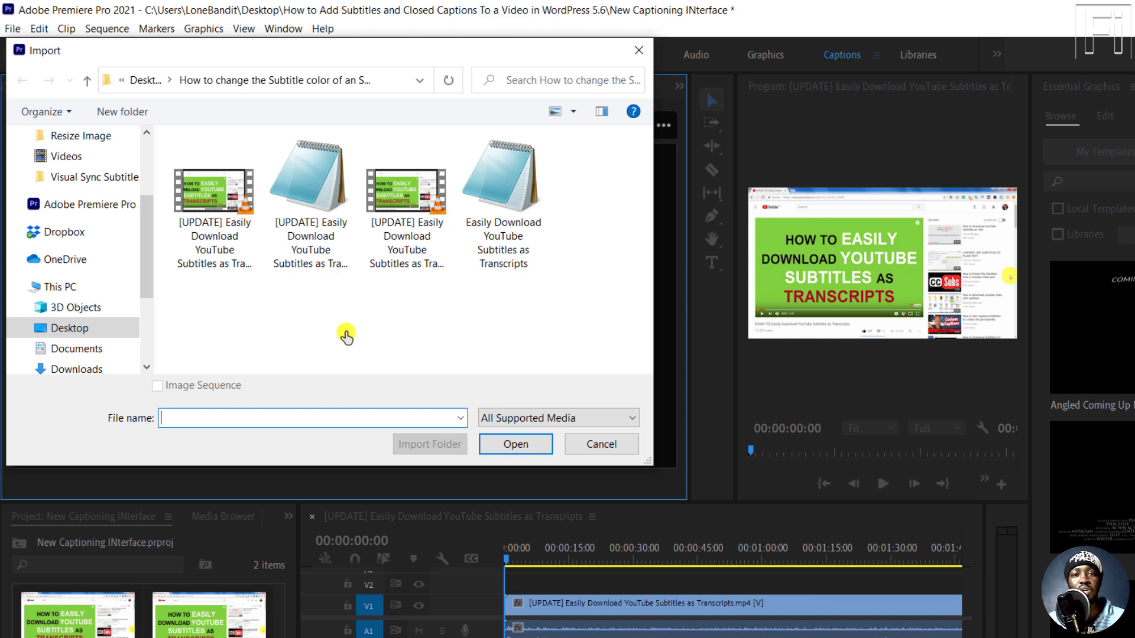
# - Filter the file list to SubRip Subtitle Format and import the first .srt file
pyautogui.click(630, 420)
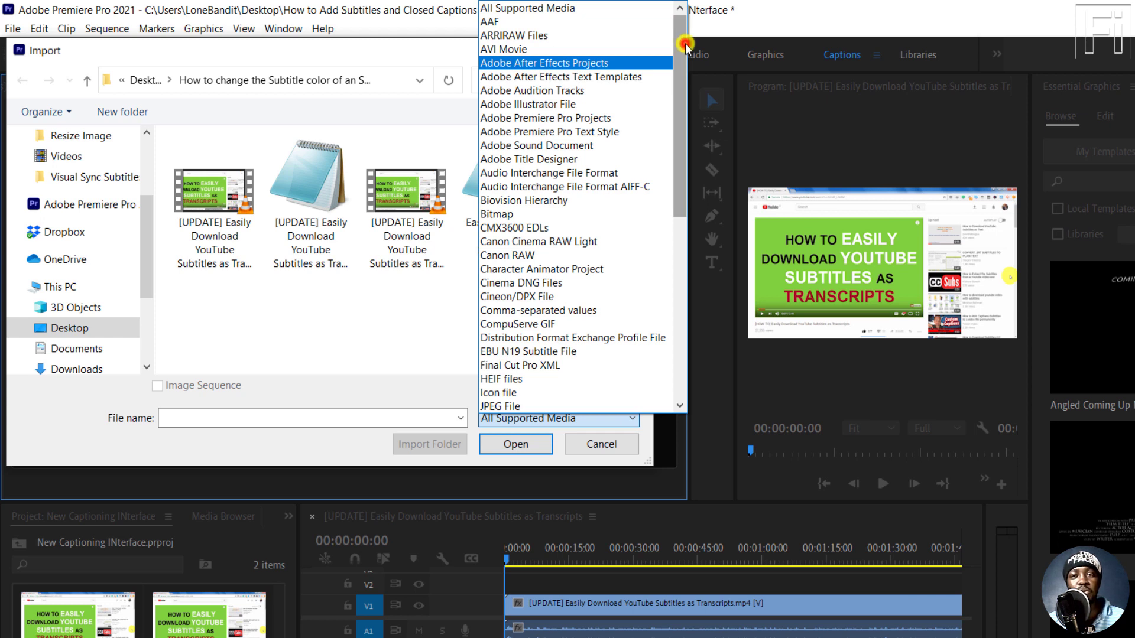
pyautogui.moveTo(686, 44); pyautogui.dragTo(682, 131)
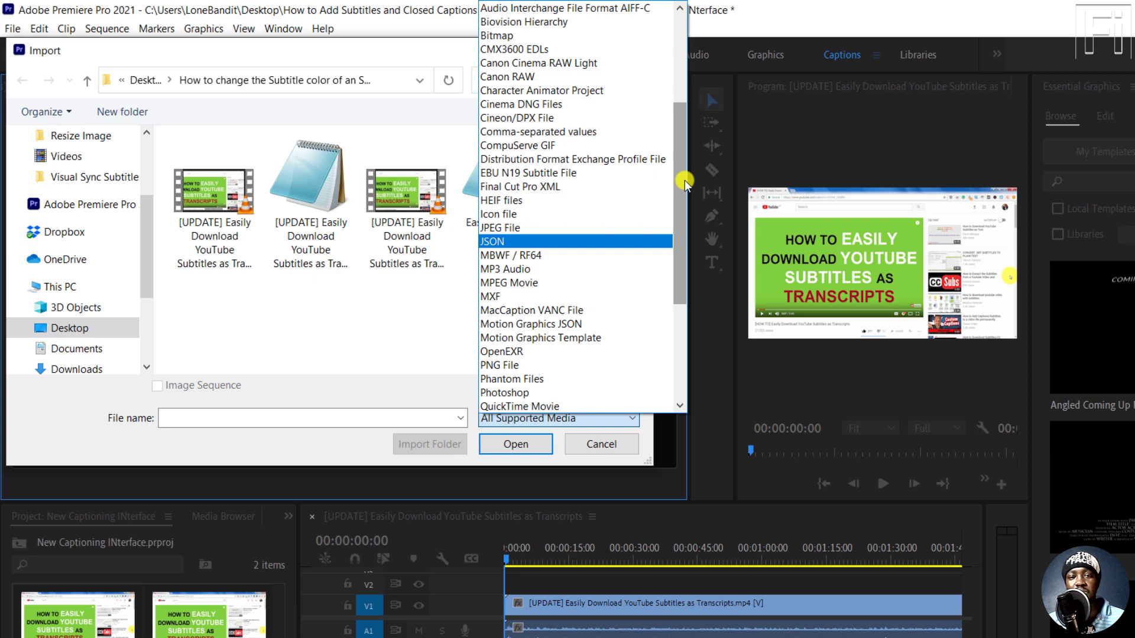
pyautogui.moveTo(686, 181); pyautogui.dragTo(692, 272)
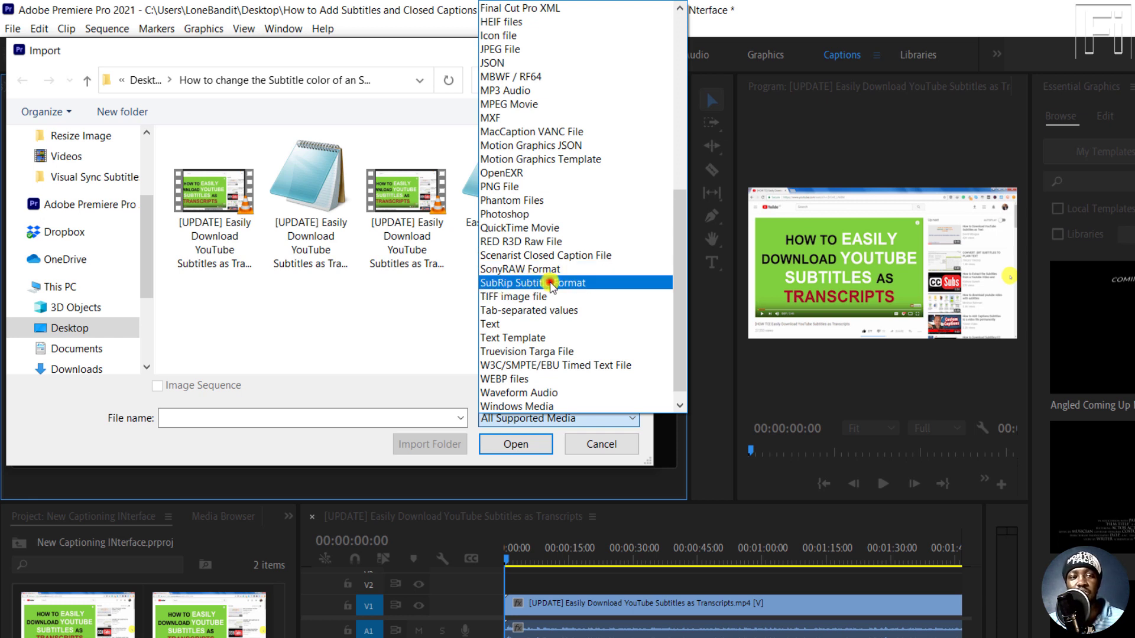
pyautogui.click(551, 283)
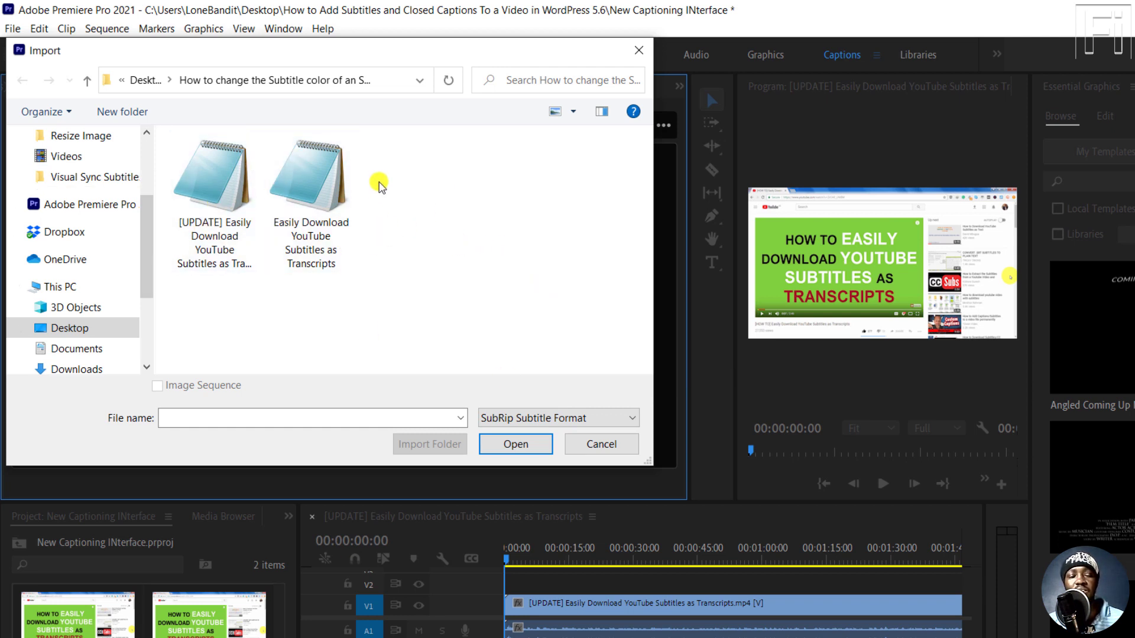
pyautogui.click(205, 234)
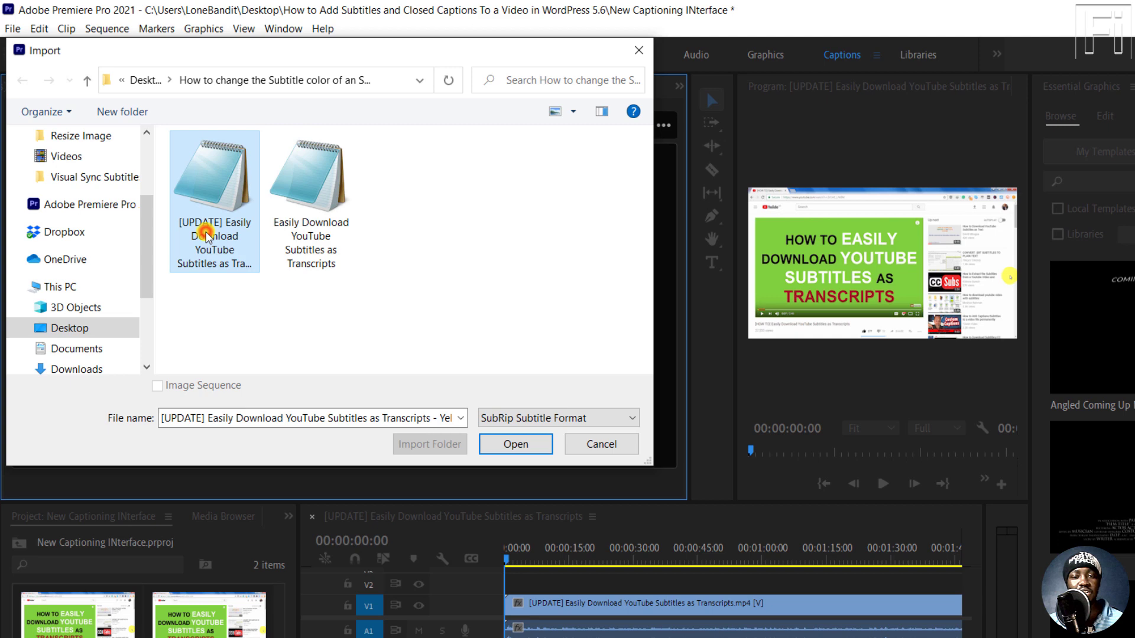
pyautogui.click(519, 444)
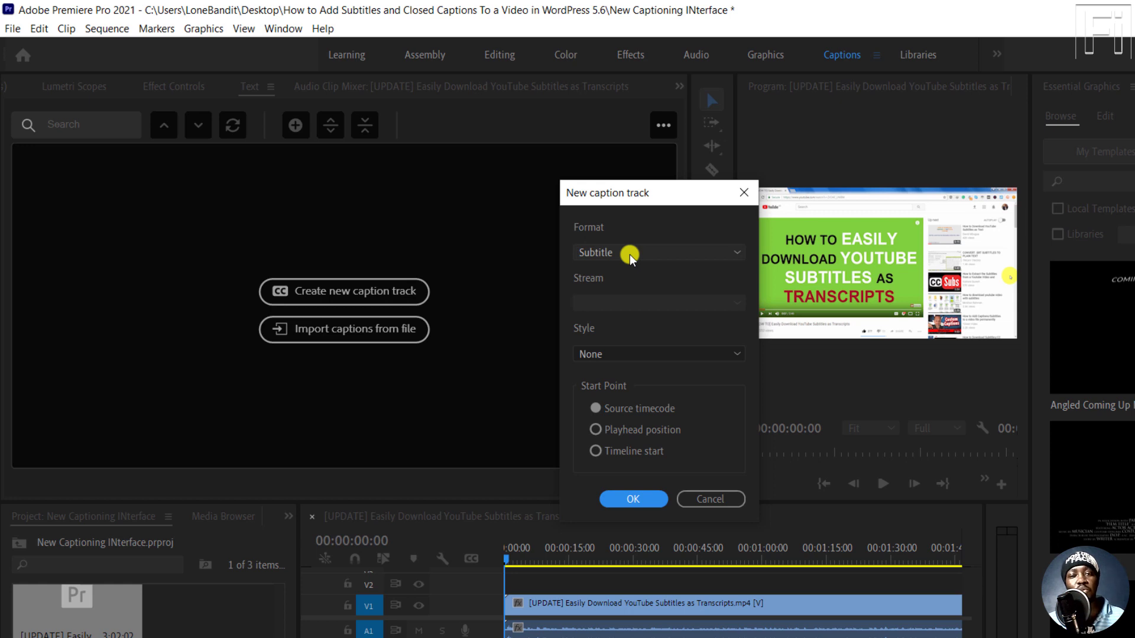
# - Keep Subtitle as the caption format and create the new caption track
pyautogui.click(629, 255)
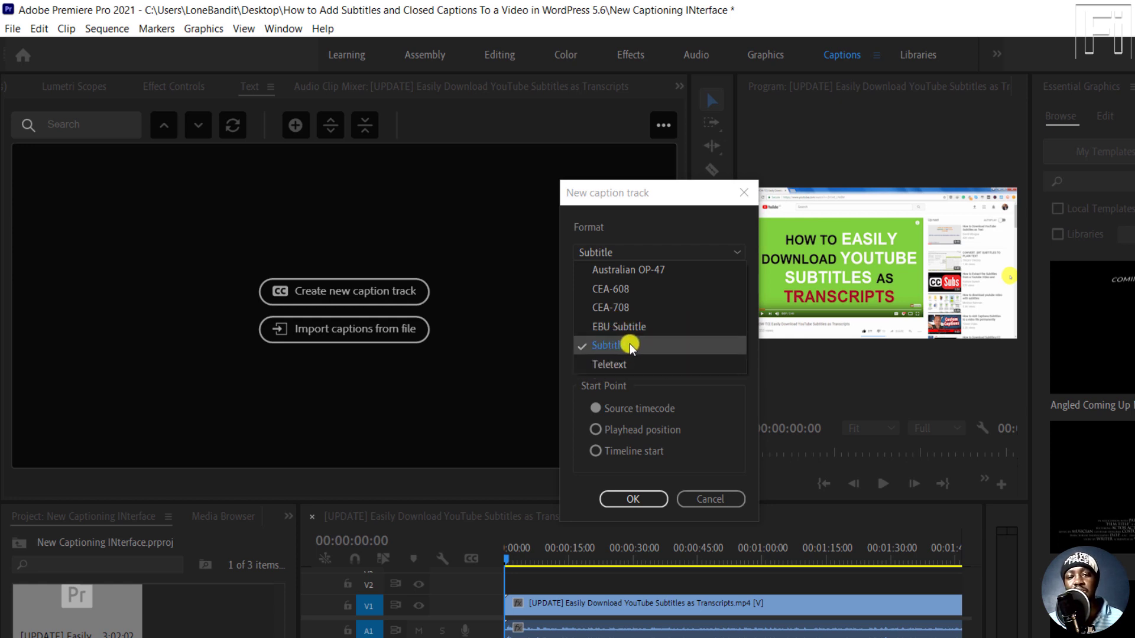
pyautogui.click(630, 347)
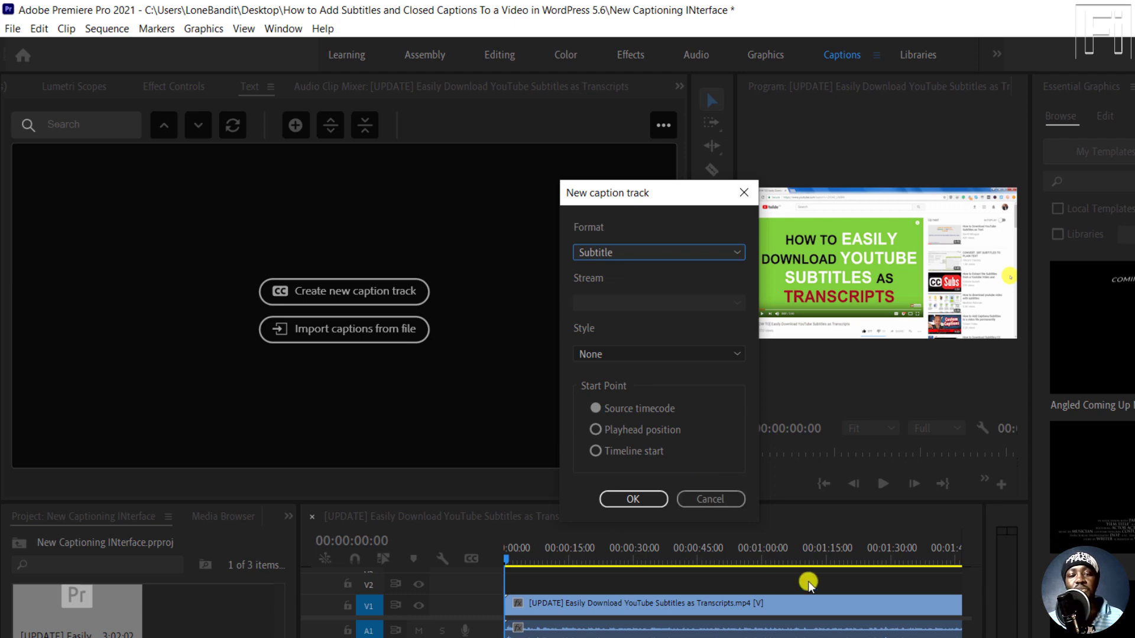
pyautogui.click(627, 502)
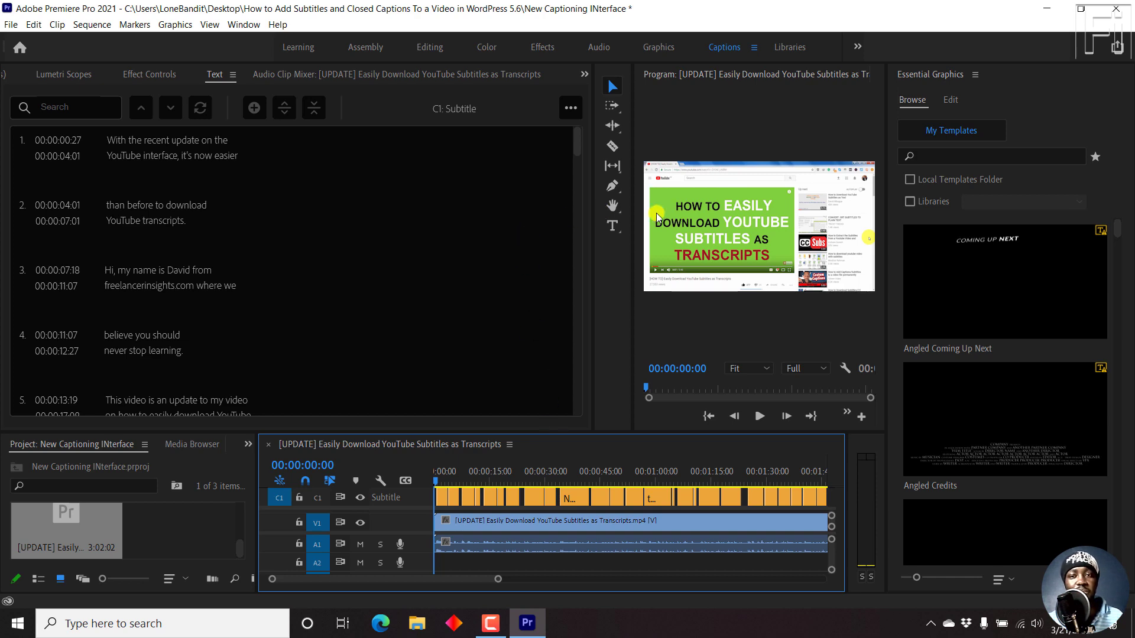
# - Widen the program monitor, then select all captions in the Text panel with Ctrl+A
pyautogui.moveTo(633, 195); pyautogui.dragTo(388, 193)
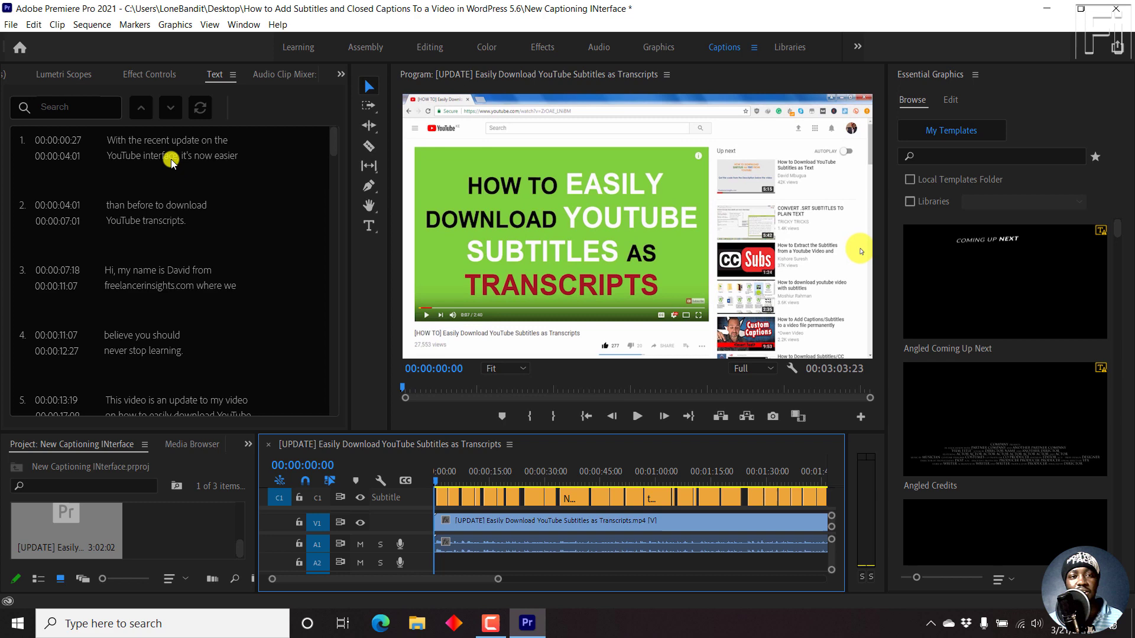
pyautogui.click(145, 153)
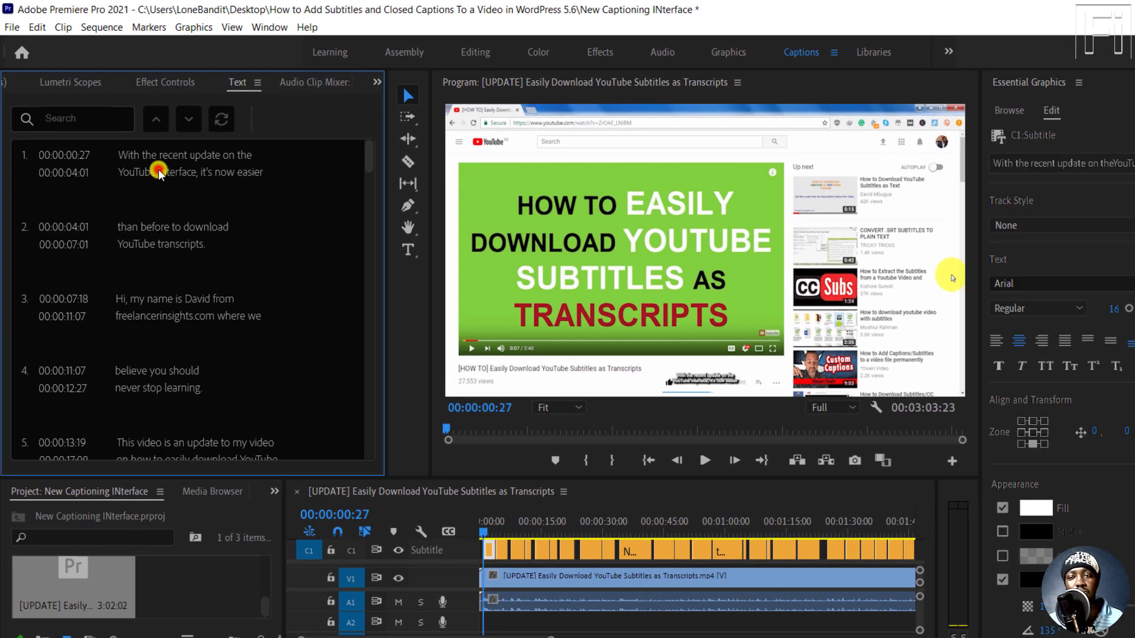
pyautogui.doubleClick(159, 169)
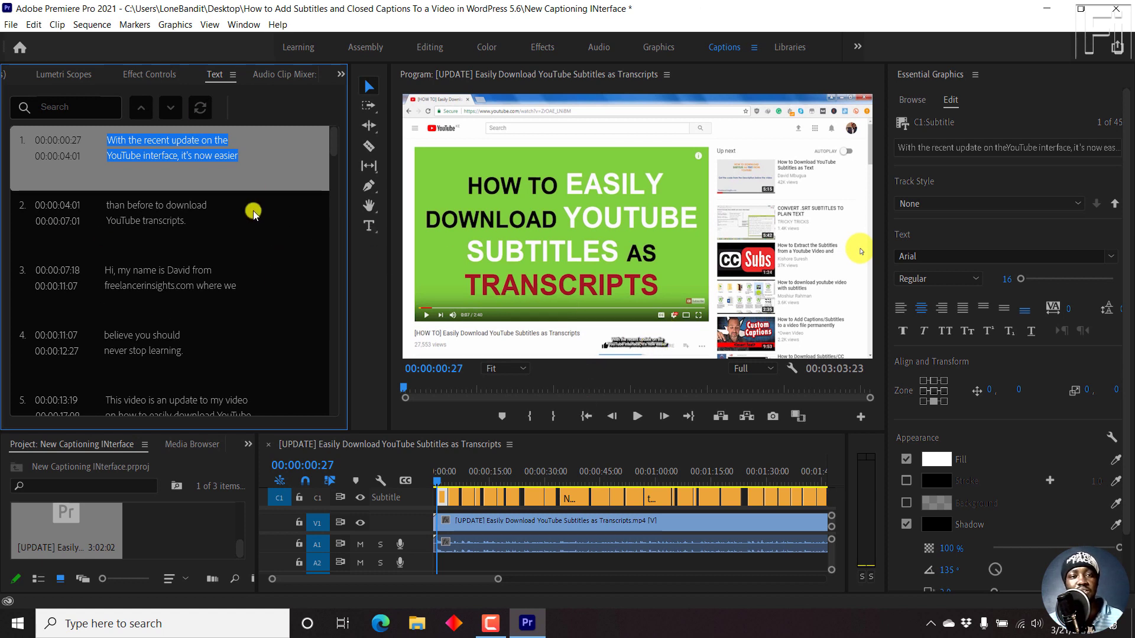
pyautogui.click(219, 215)
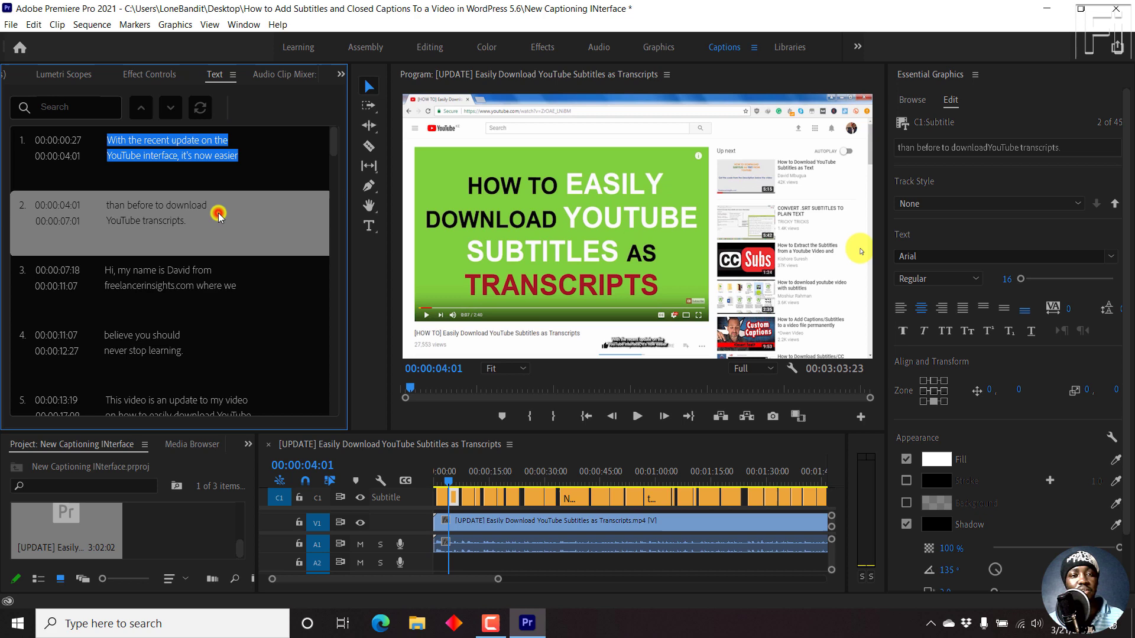
pyautogui.hotkey('ctrl', 'a')
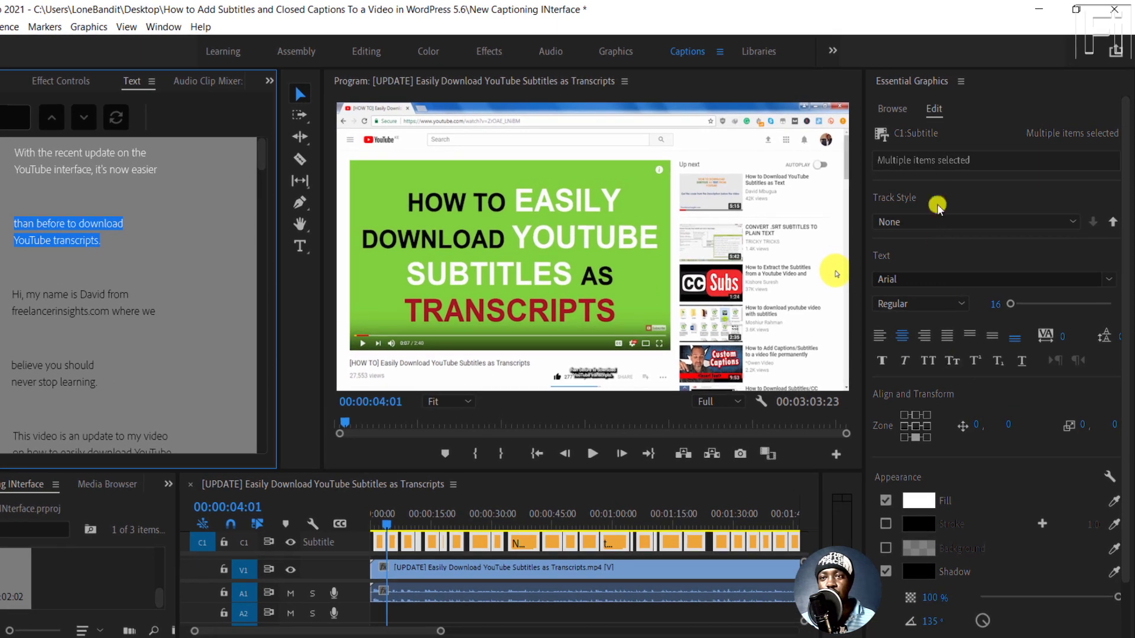
# - Set the subtitle font size to 36 and switch off the Shadow
pyautogui.click(992, 306)
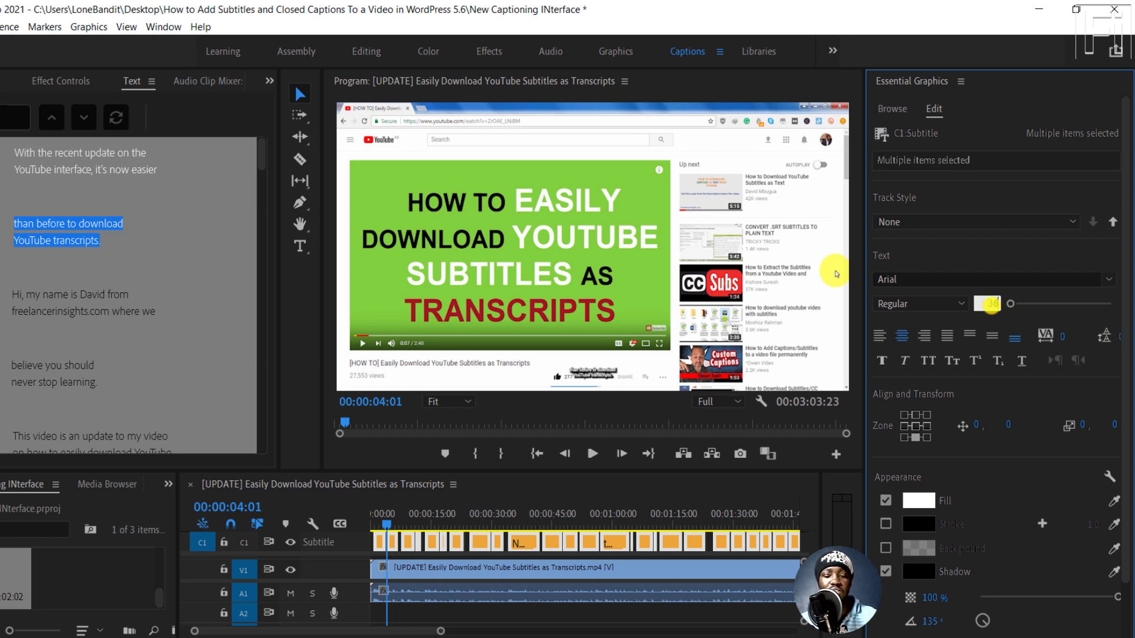
pyautogui.write('36')
pyautogui.press('Return')
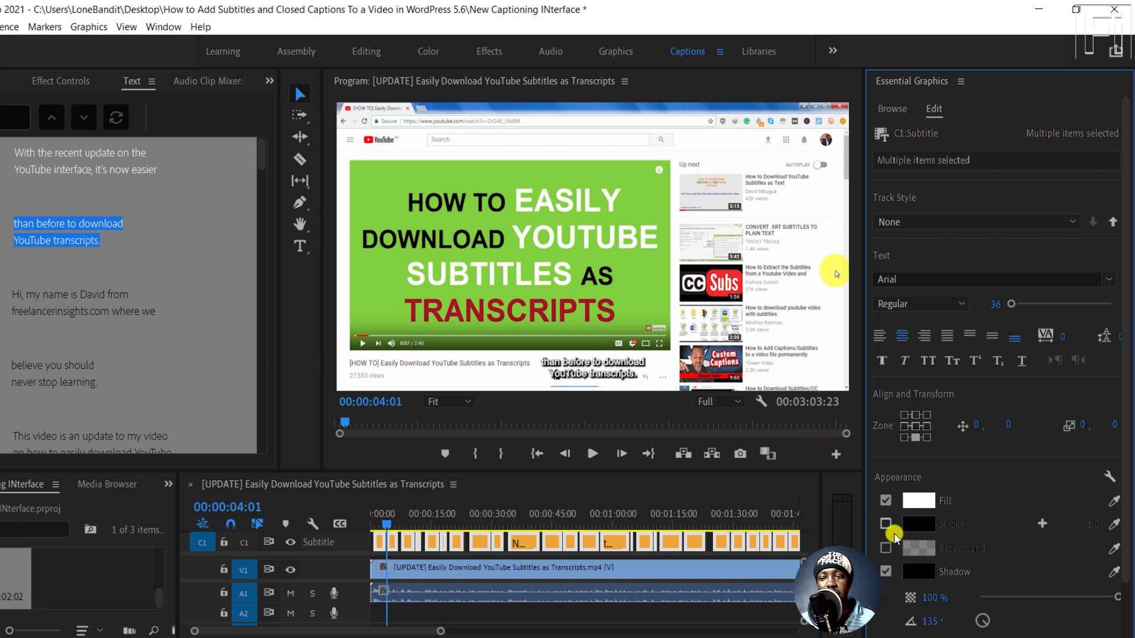
pyautogui.click(885, 572)
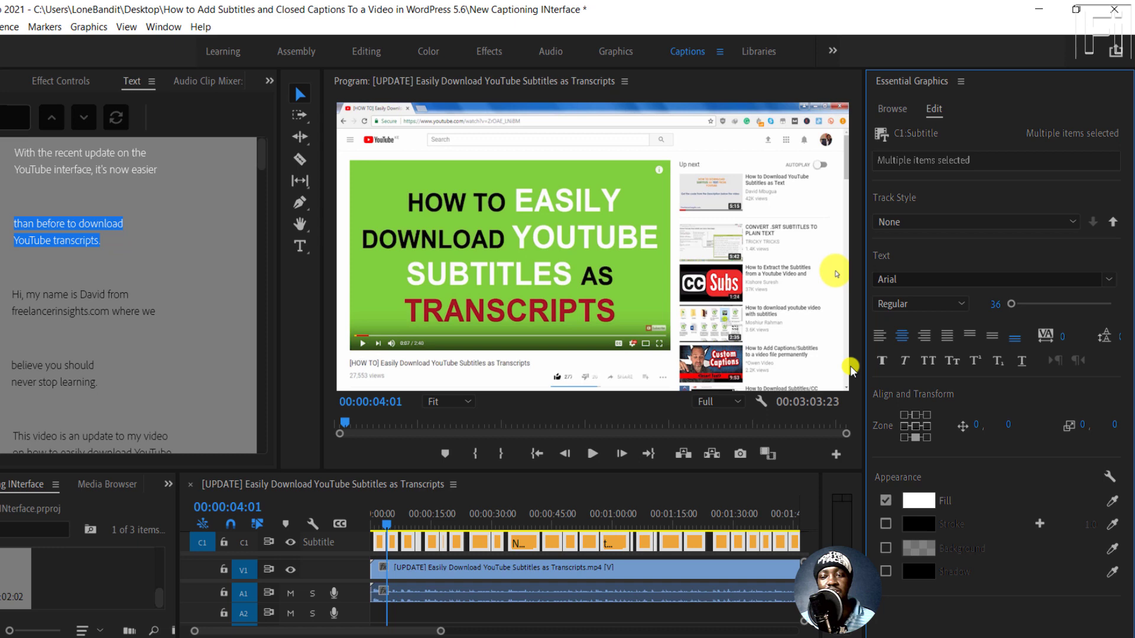
# - Turn on a dark subtitle background and set its opacity to 85%
pyautogui.click(884, 549)
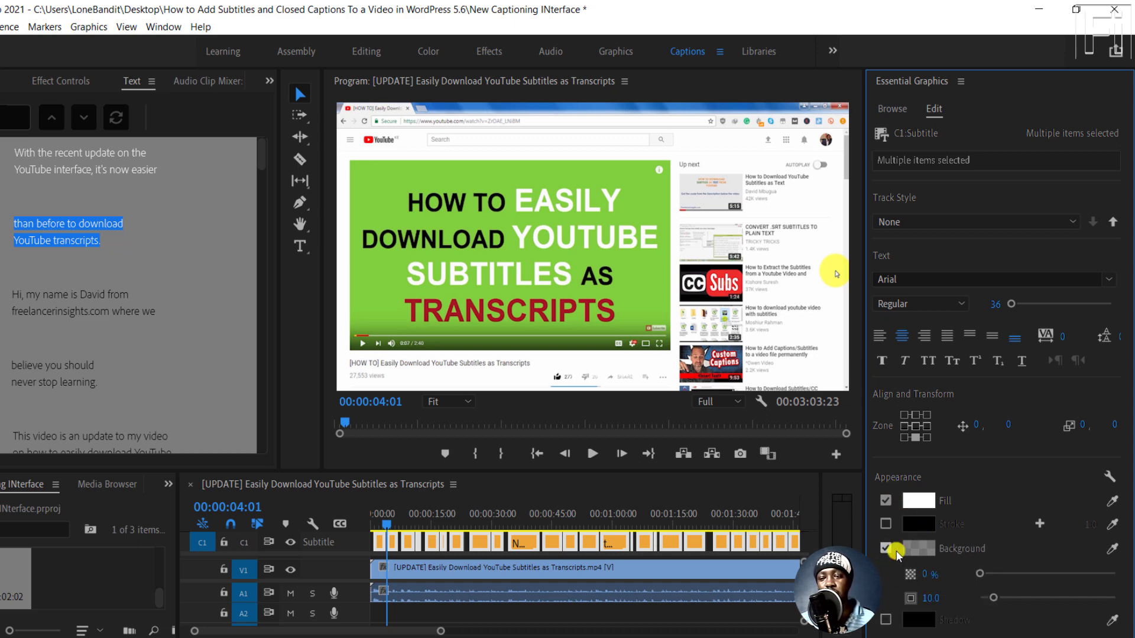
pyautogui.click(920, 549)
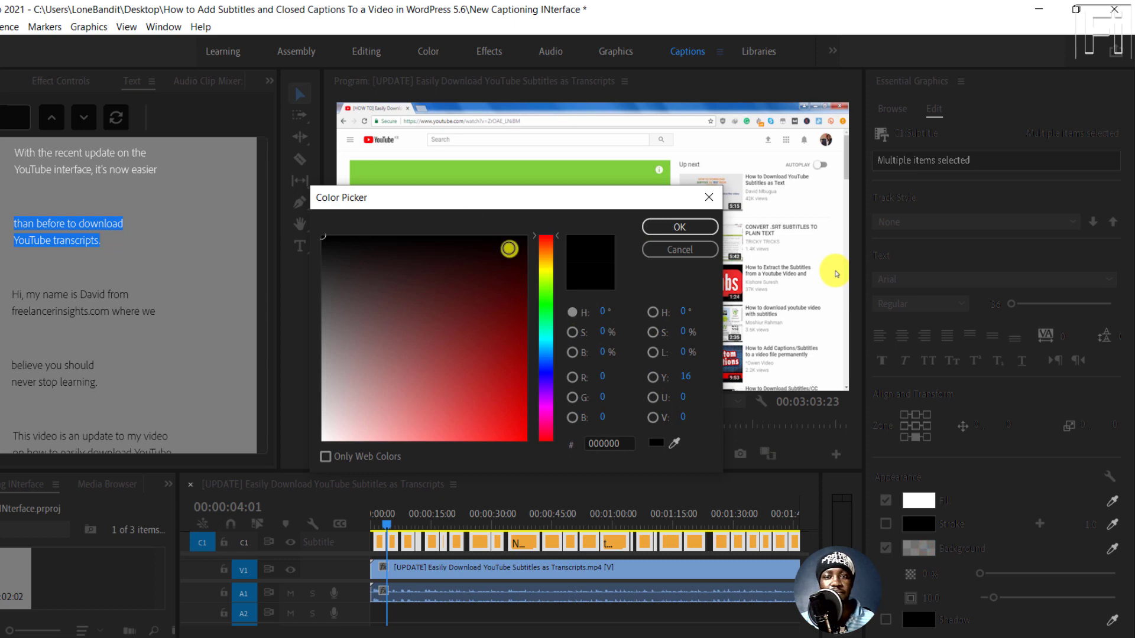
pyautogui.click(511, 243)
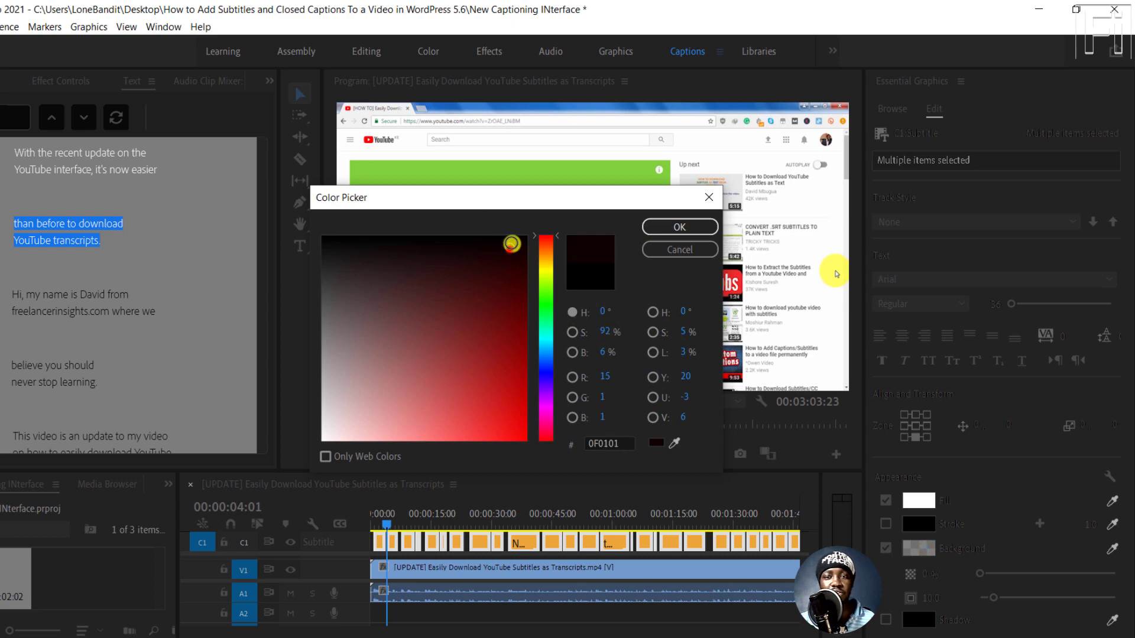
pyautogui.click(659, 228)
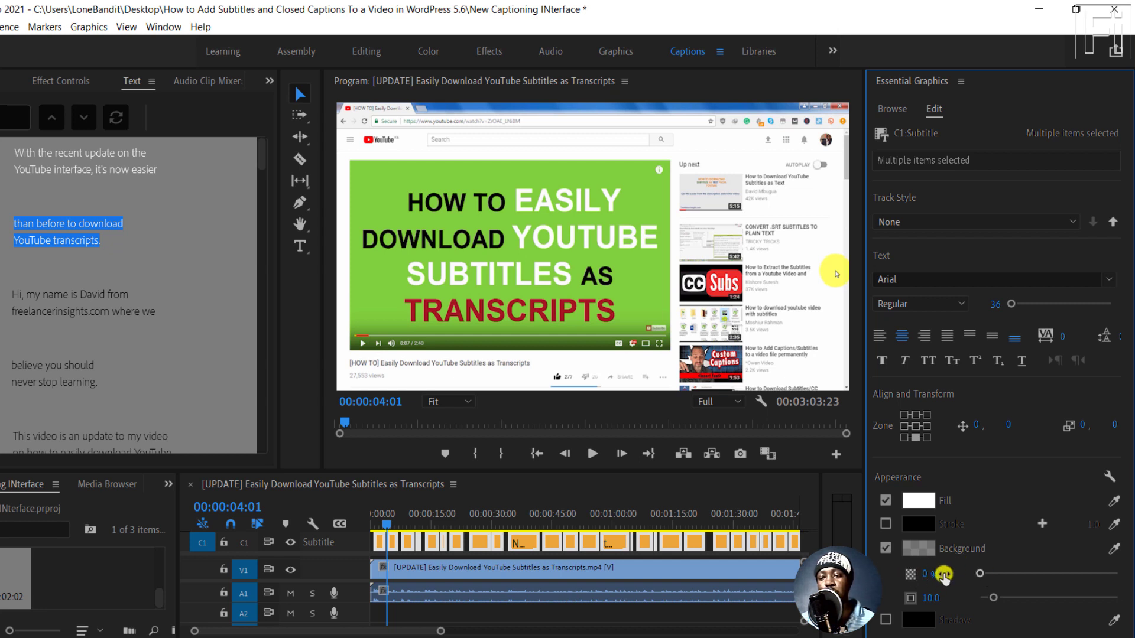
pyautogui.click(925, 573)
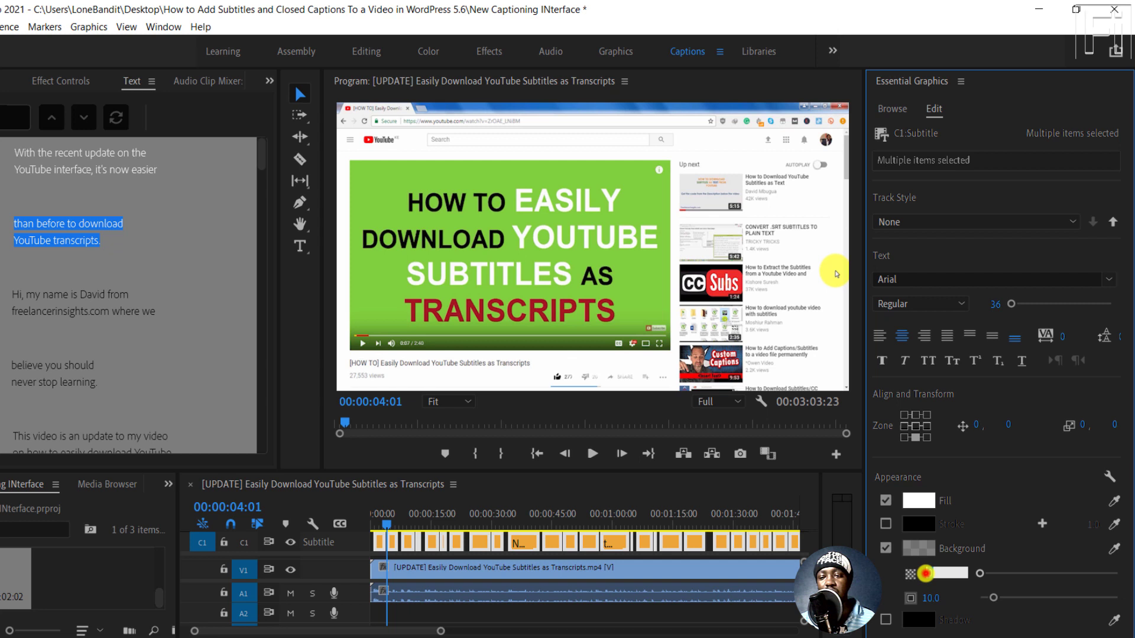
pyautogui.write('85')
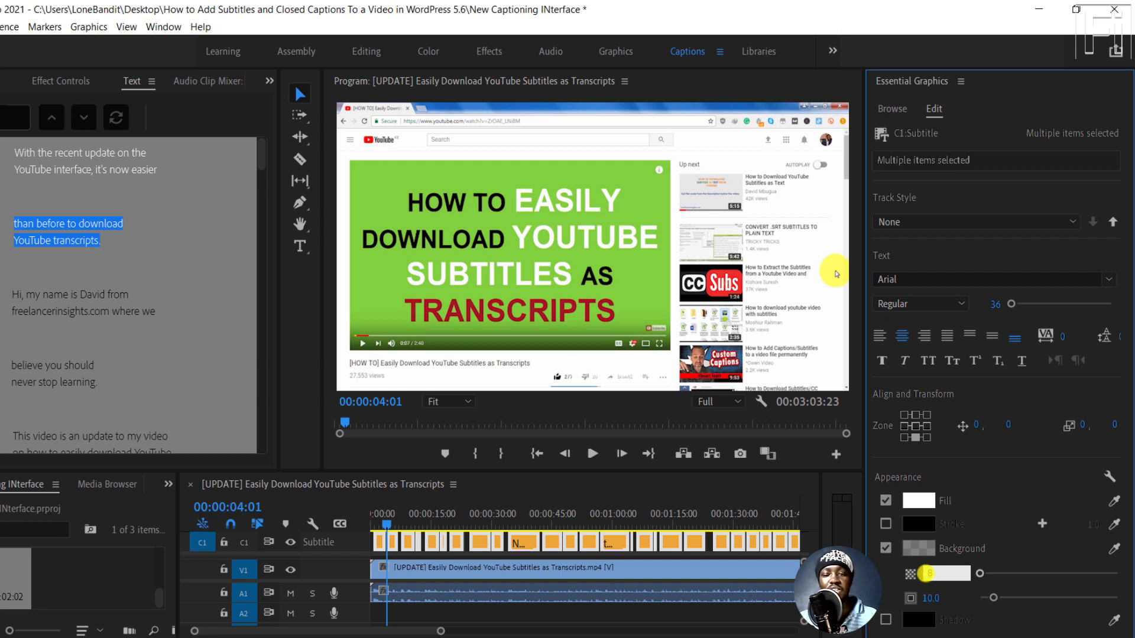
pyautogui.press('Return')
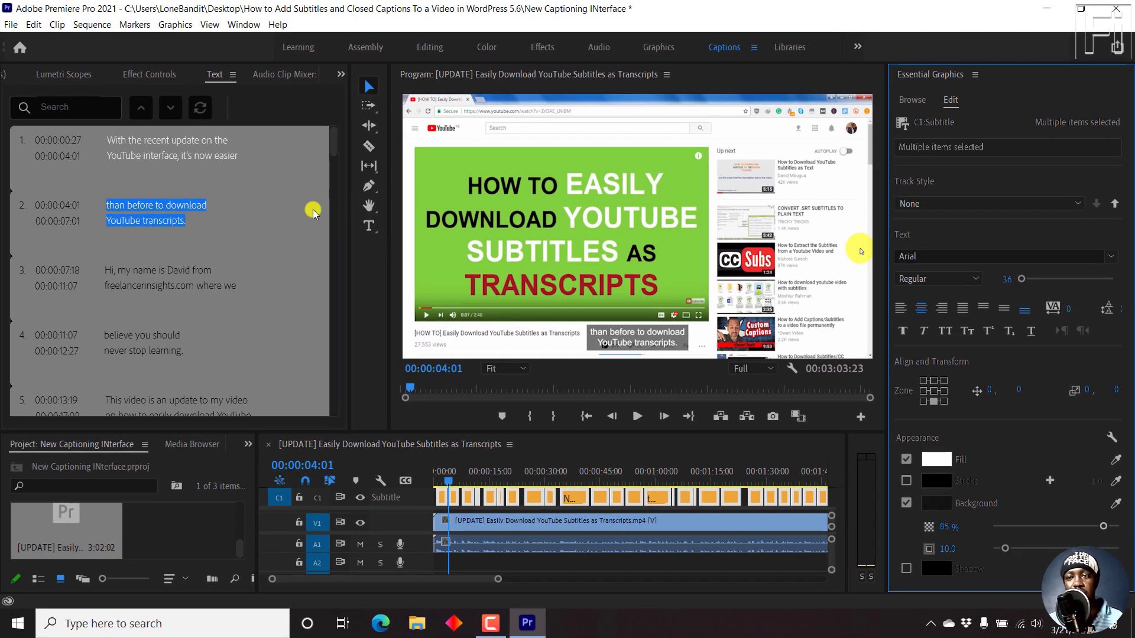
# - Select caption 1 alone and set its text fill to yellow, hex FFFF00
pyautogui.click(204, 163)
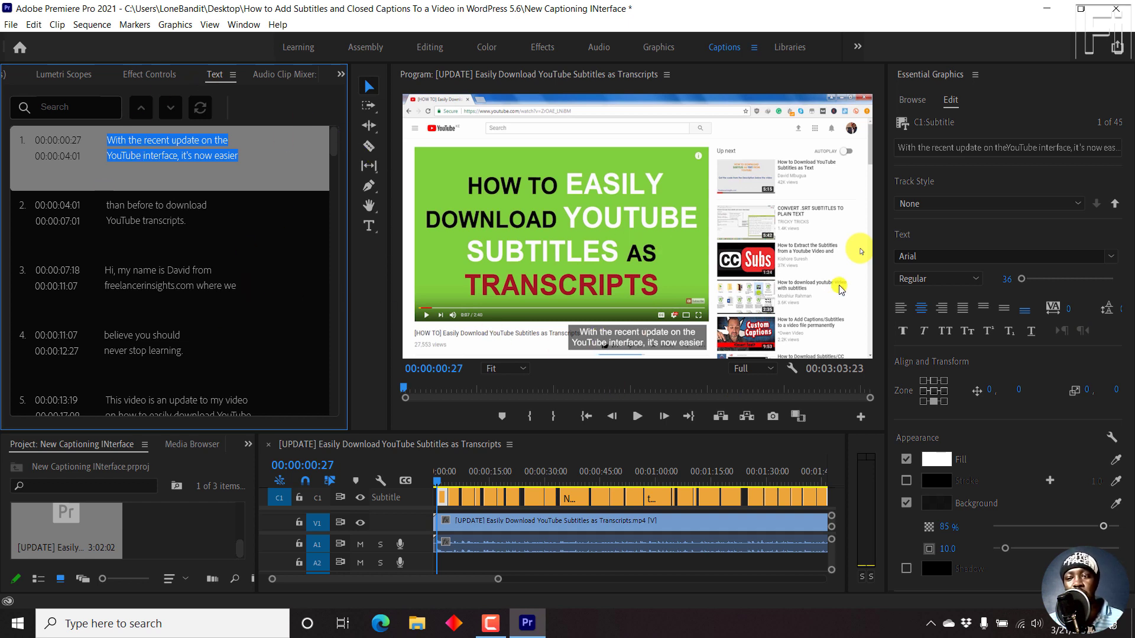
pyautogui.click(192, 227)
pyautogui.click(215, 170)
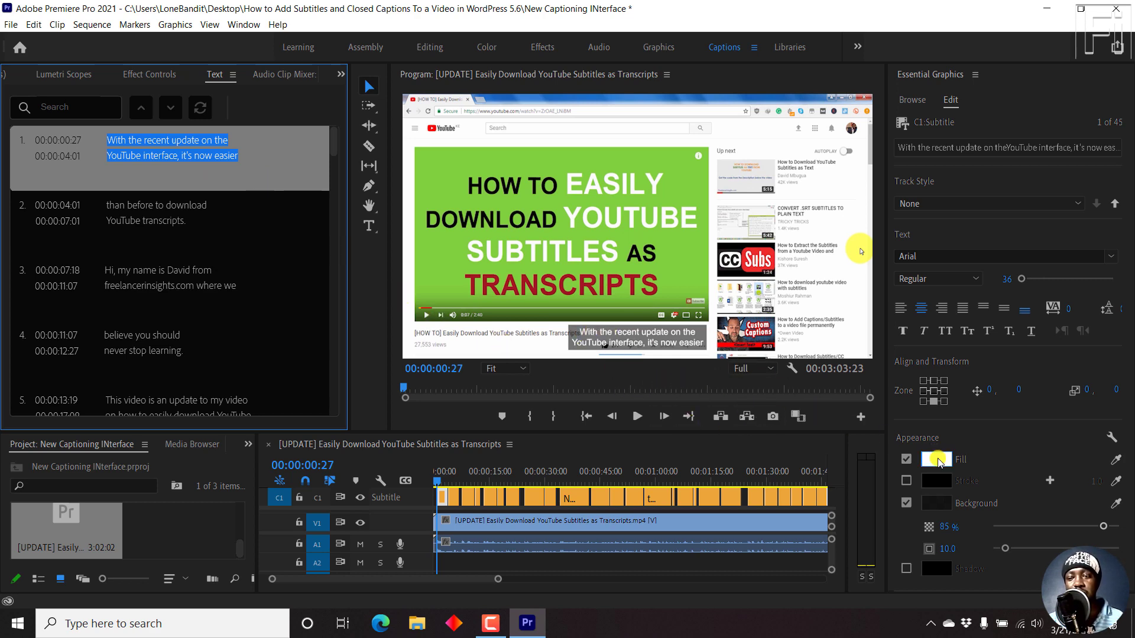
pyautogui.click(937, 461)
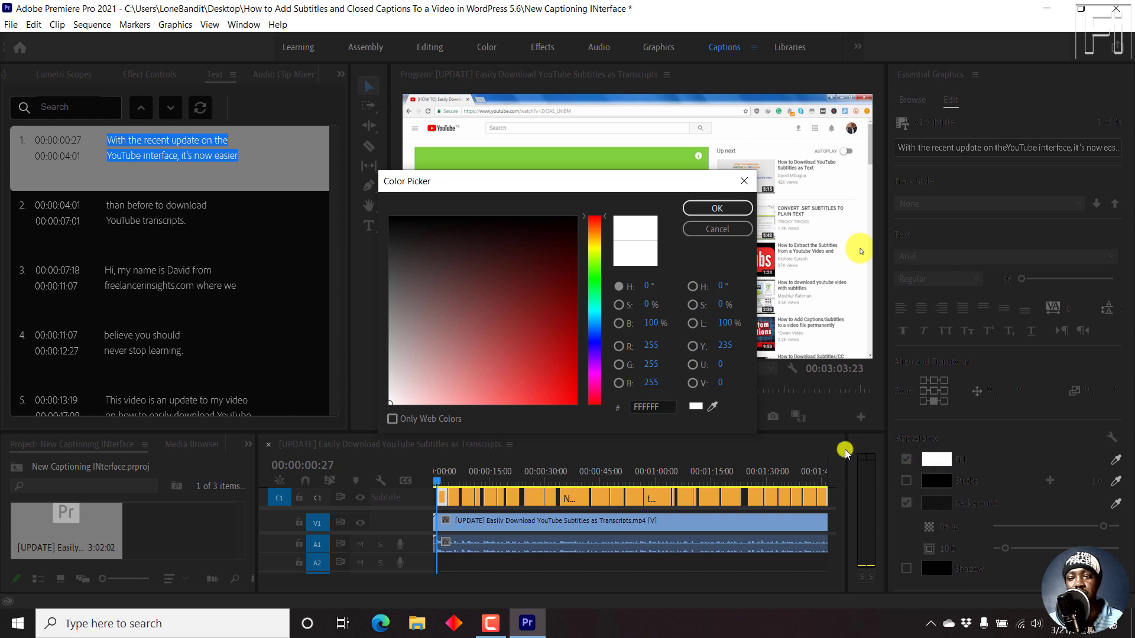
pyautogui.click(600, 250)
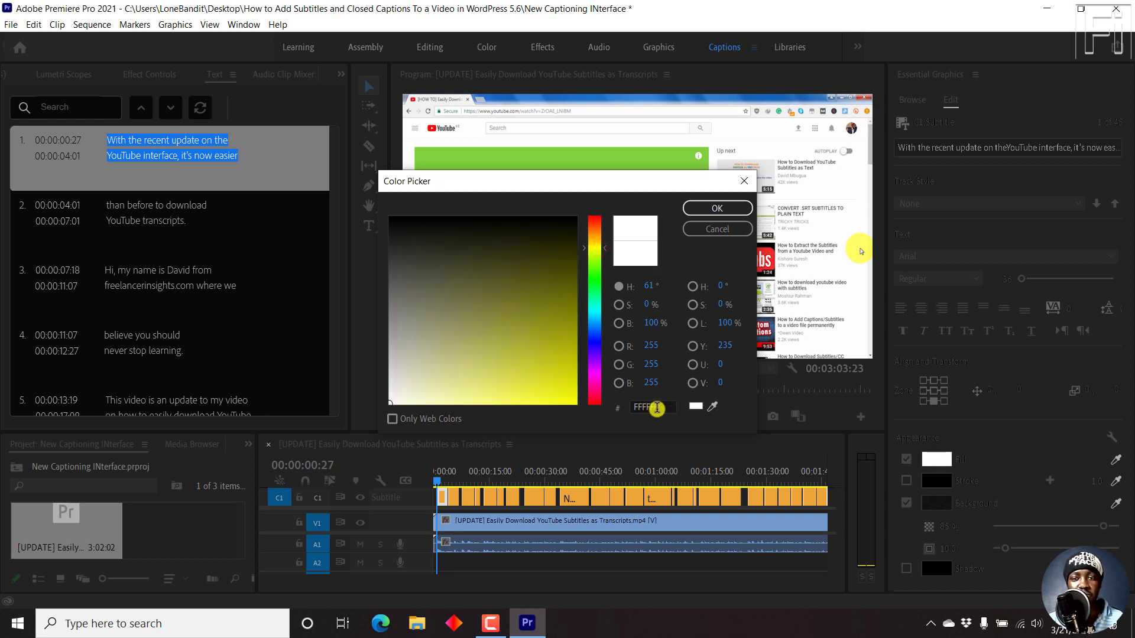
pyautogui.click(664, 407)
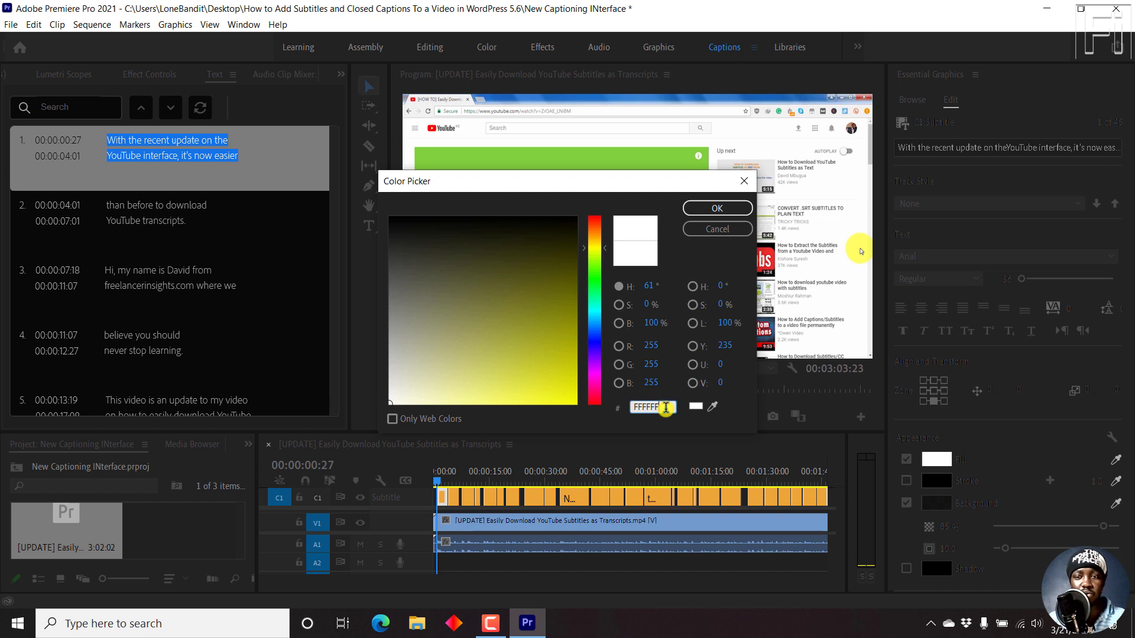
pyautogui.press('BackSpace')
pyautogui.press('BackSpace')
pyautogui.write('0')
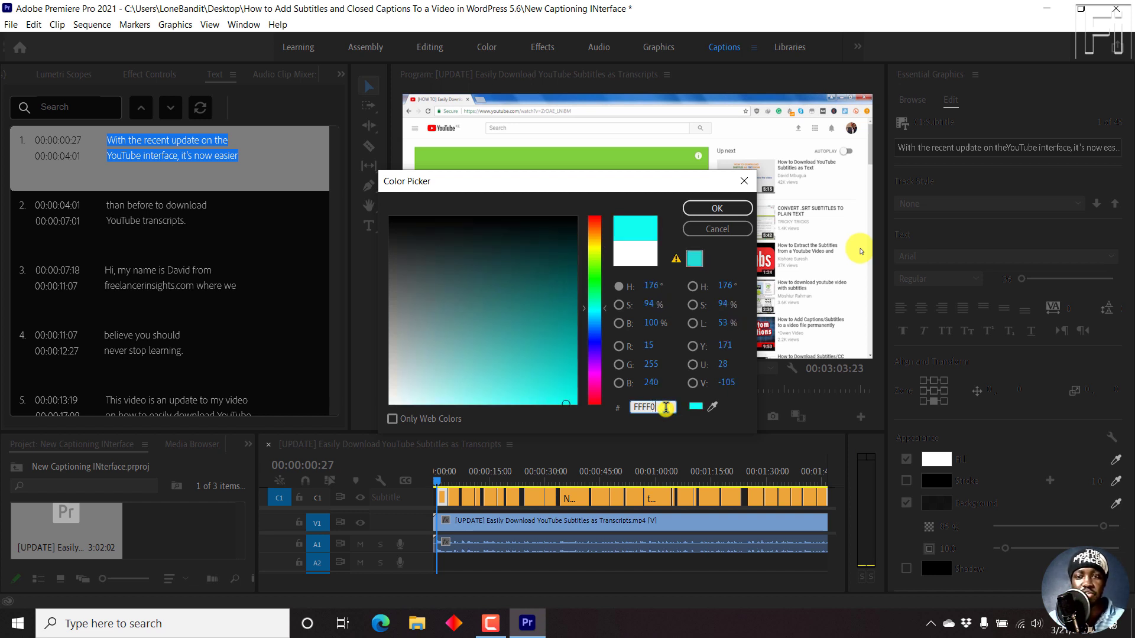
pyautogui.write('0')
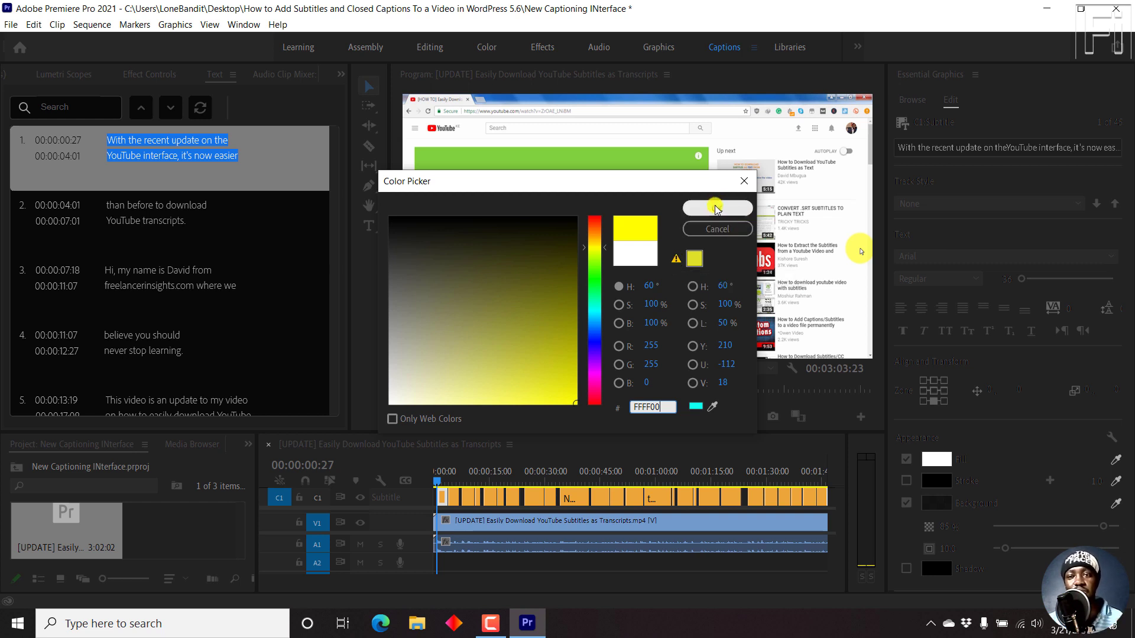
pyautogui.click(715, 208)
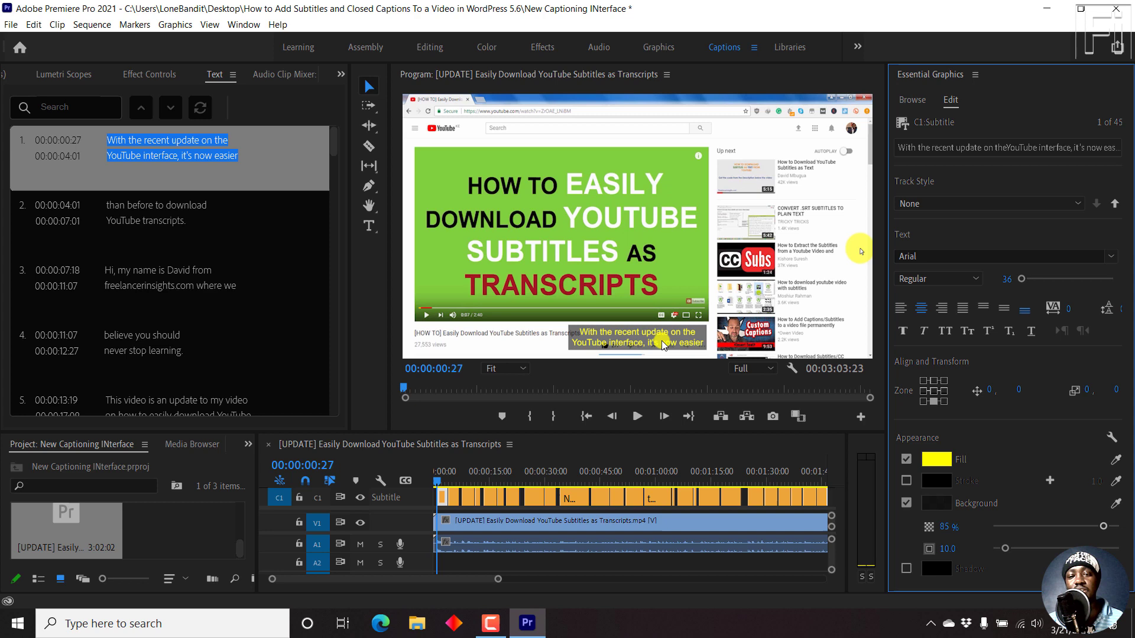
pyautogui.click(208, 220)
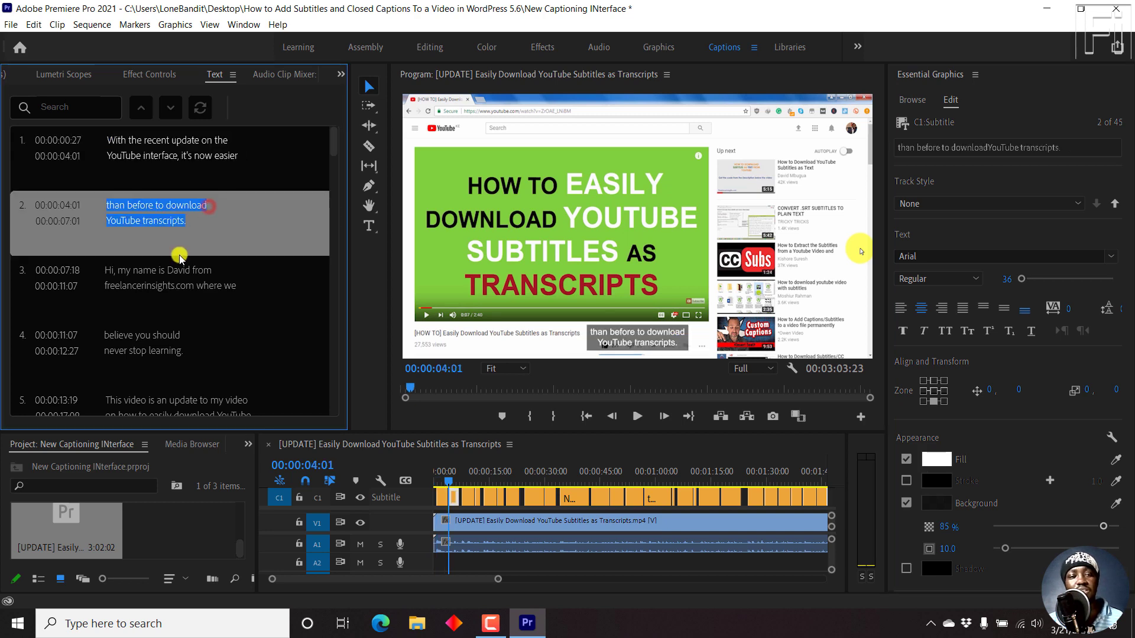
pyautogui.click(177, 284)
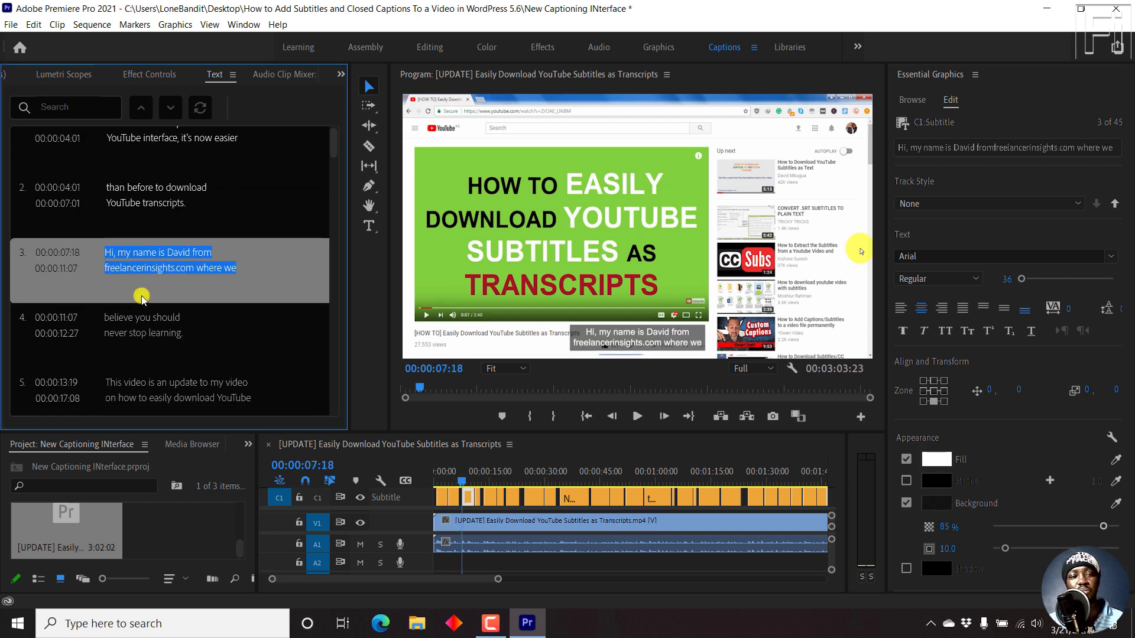
pyautogui.click(155, 328)
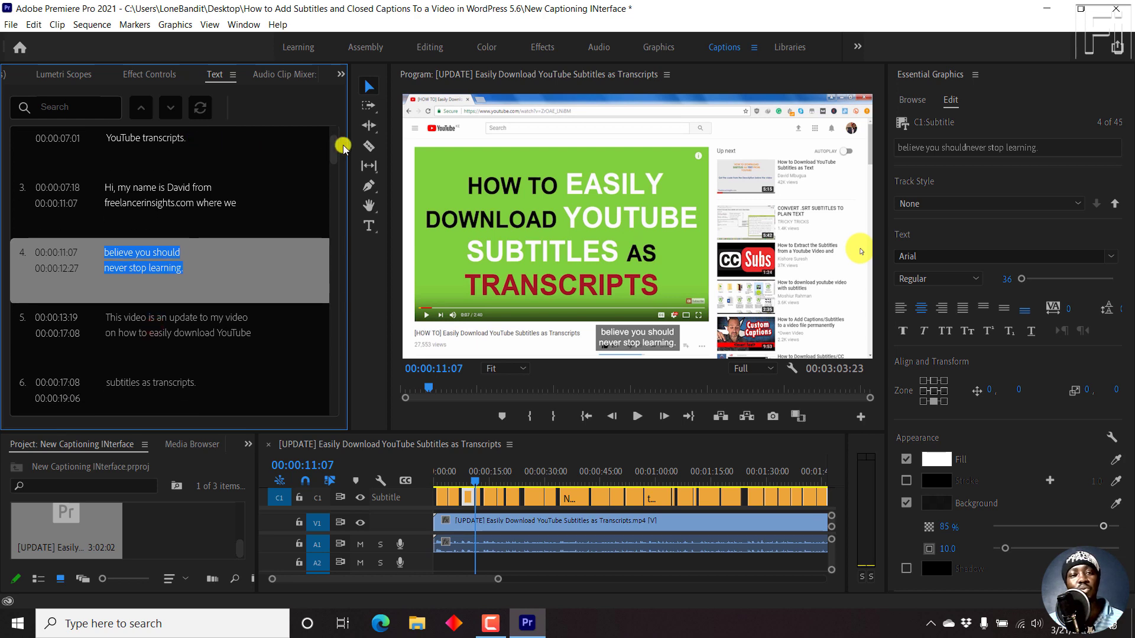
pyautogui.moveTo(333, 153); pyautogui.dragTo(332, 119)
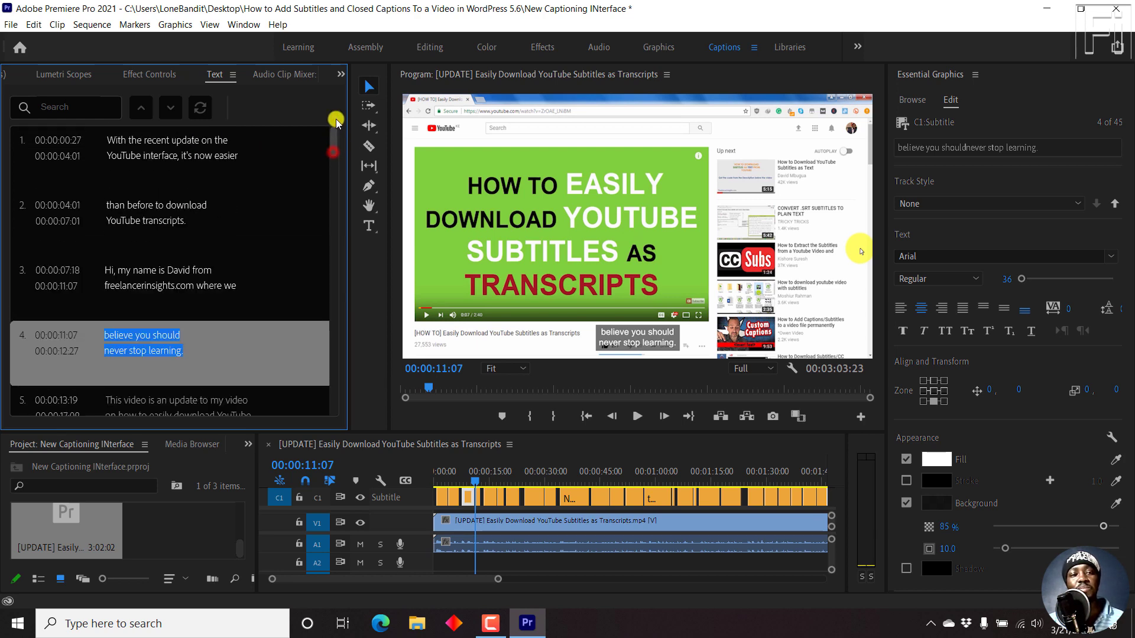
pyautogui.click(161, 148)
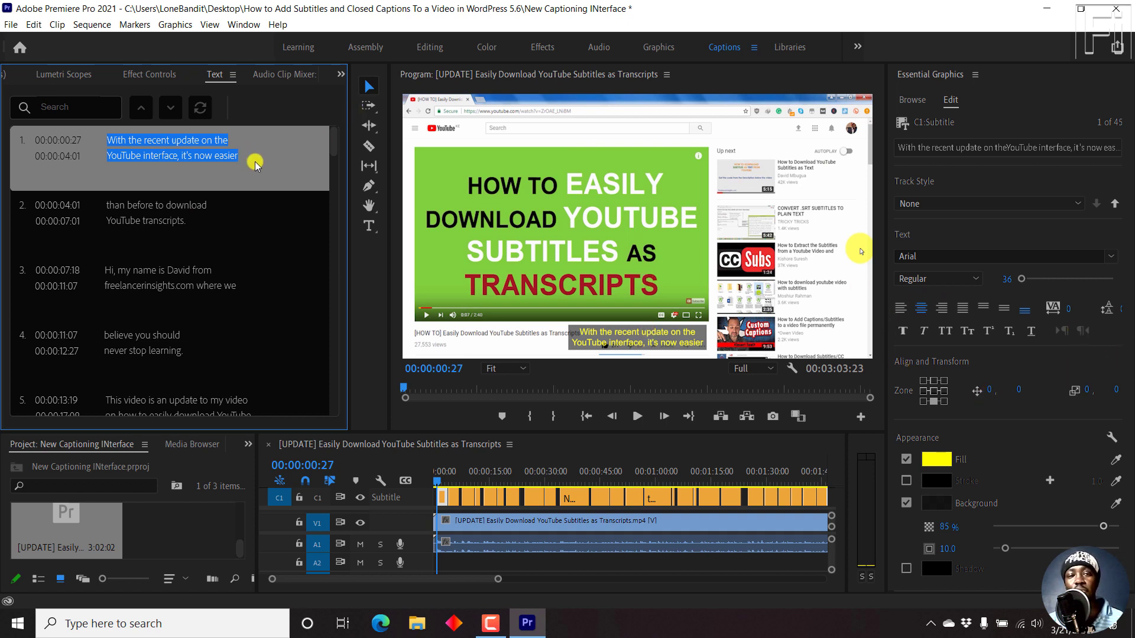
# - Align subtitle 1 to top centre, then compare captions 2 and 3 and return to it
pyautogui.click(934, 381)
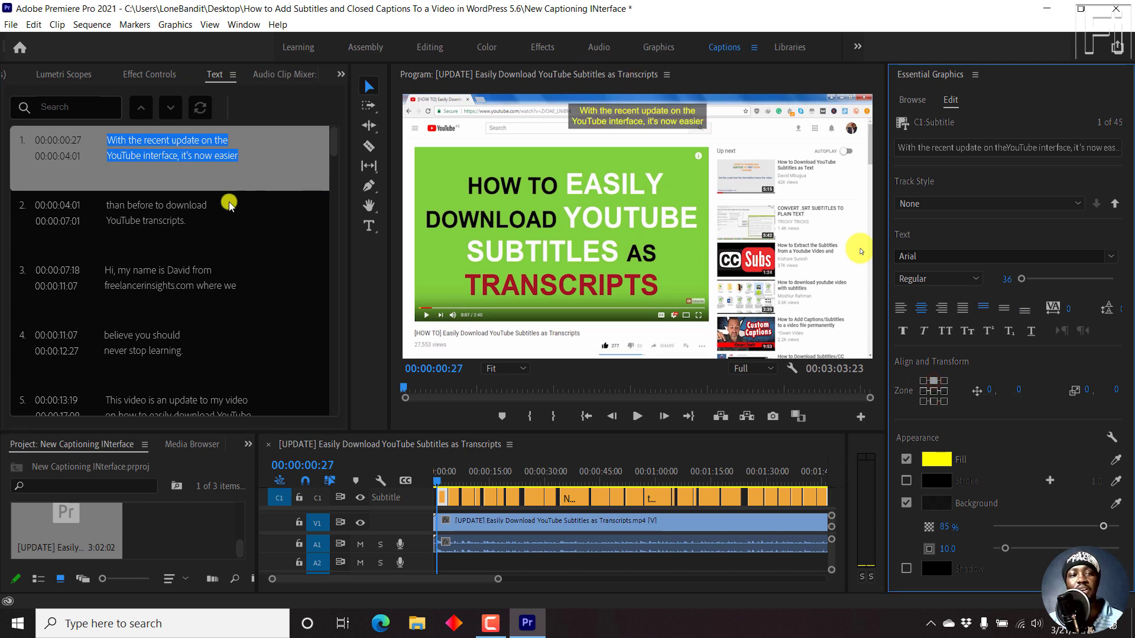
pyautogui.click(187, 212)
pyautogui.click(184, 275)
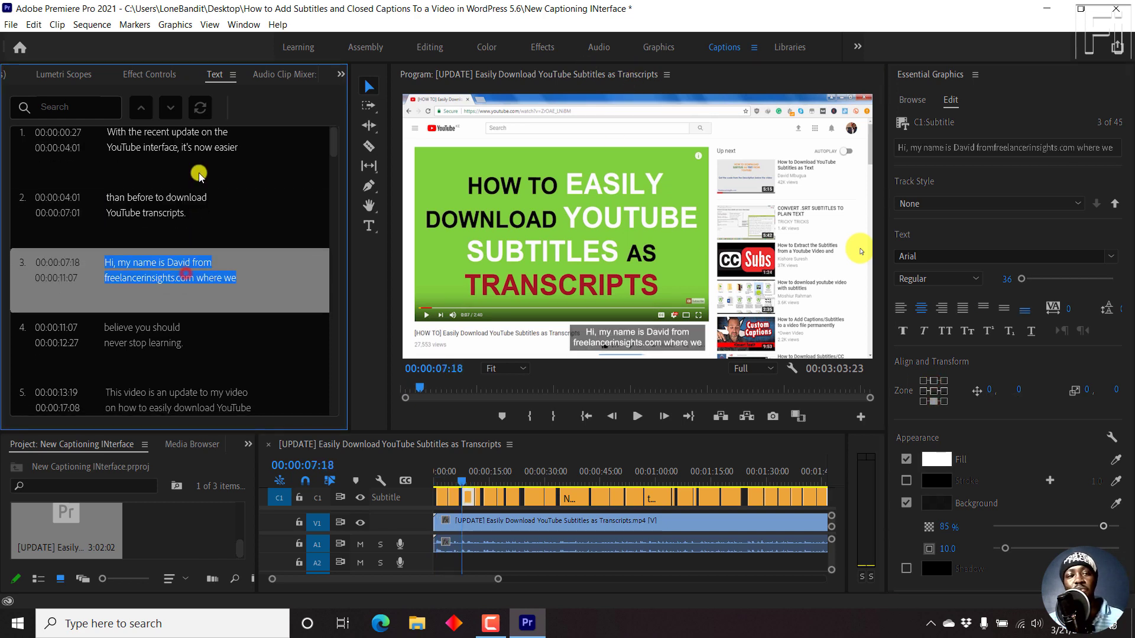
pyautogui.click(202, 143)
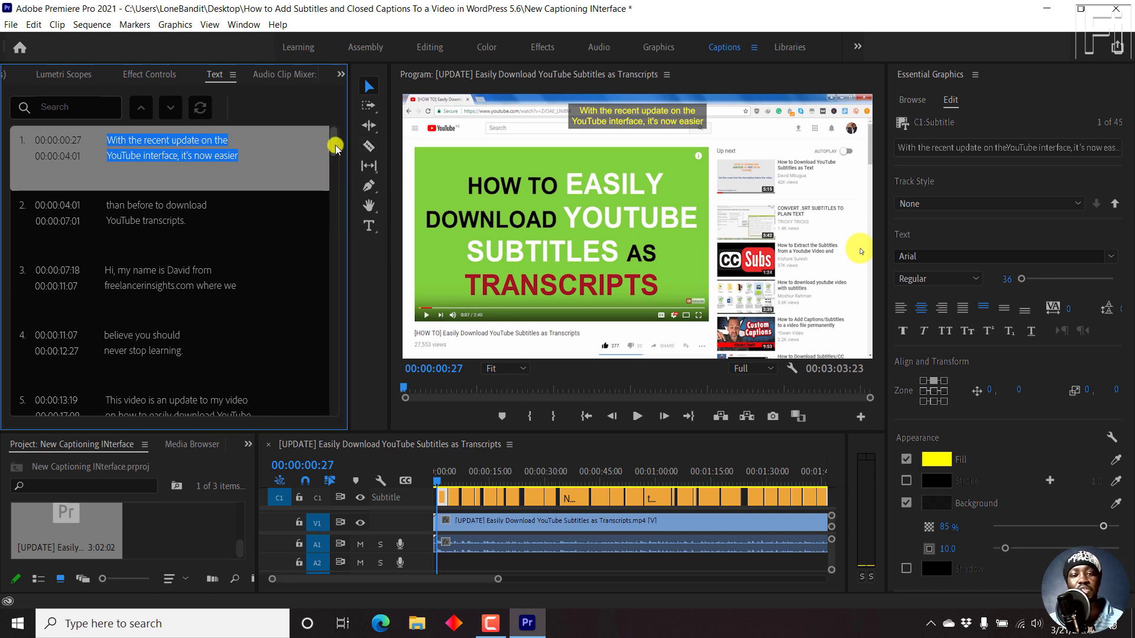
pyautogui.click(556, 451)
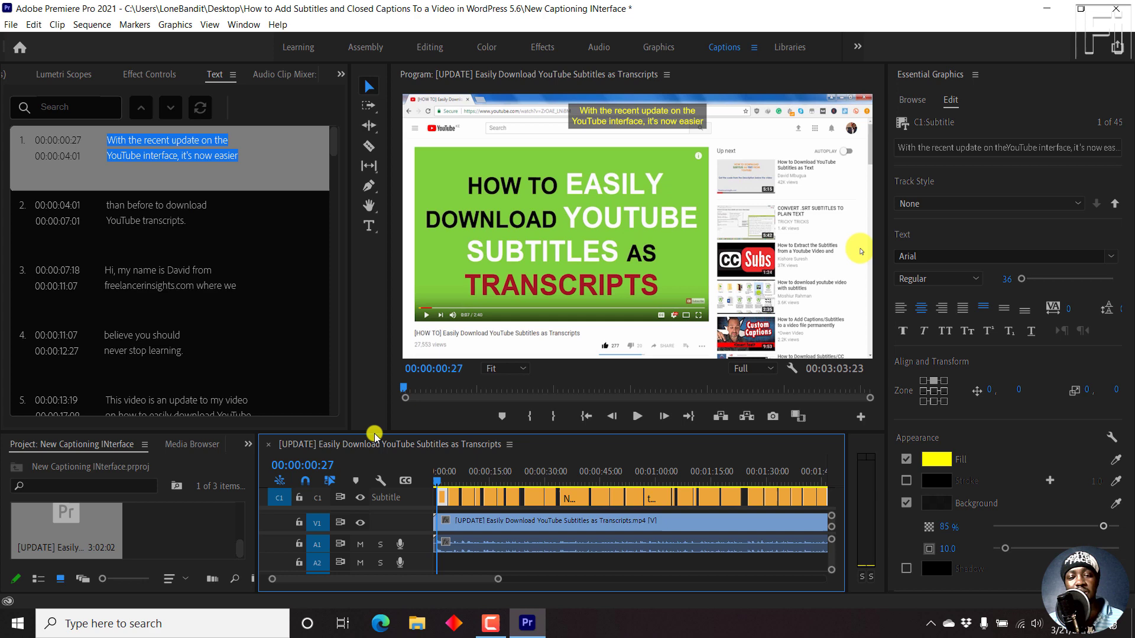
# - Open Export Media settings and rename the output file to end with ' - Burned In'
pyautogui.click(9, 24)
pyautogui.moveTo(36, 391)
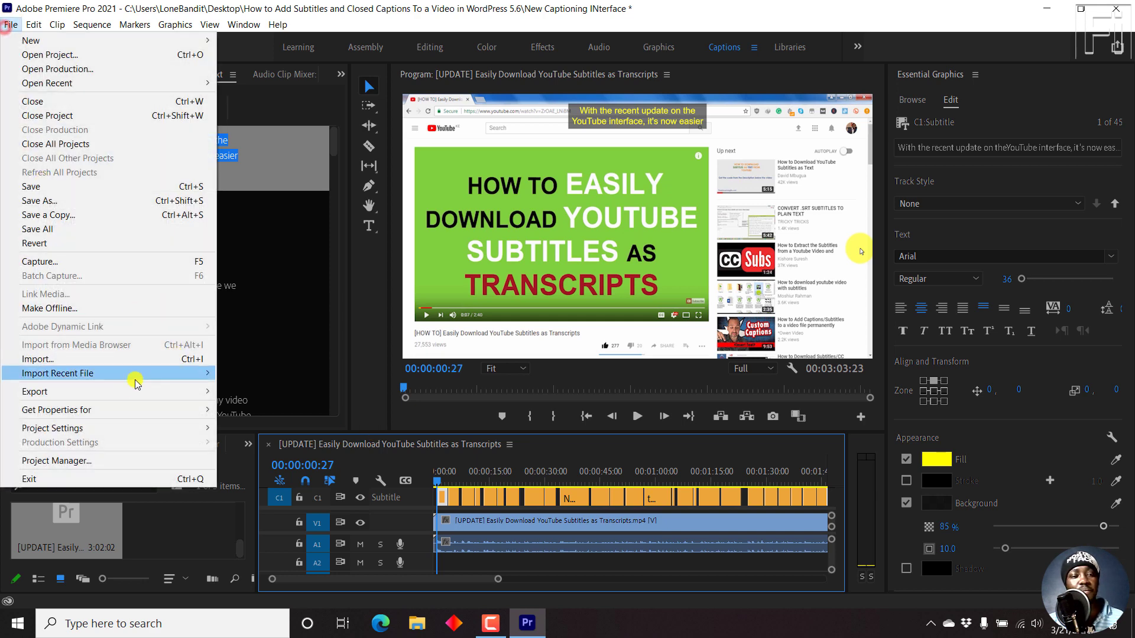
pyautogui.click(249, 391)
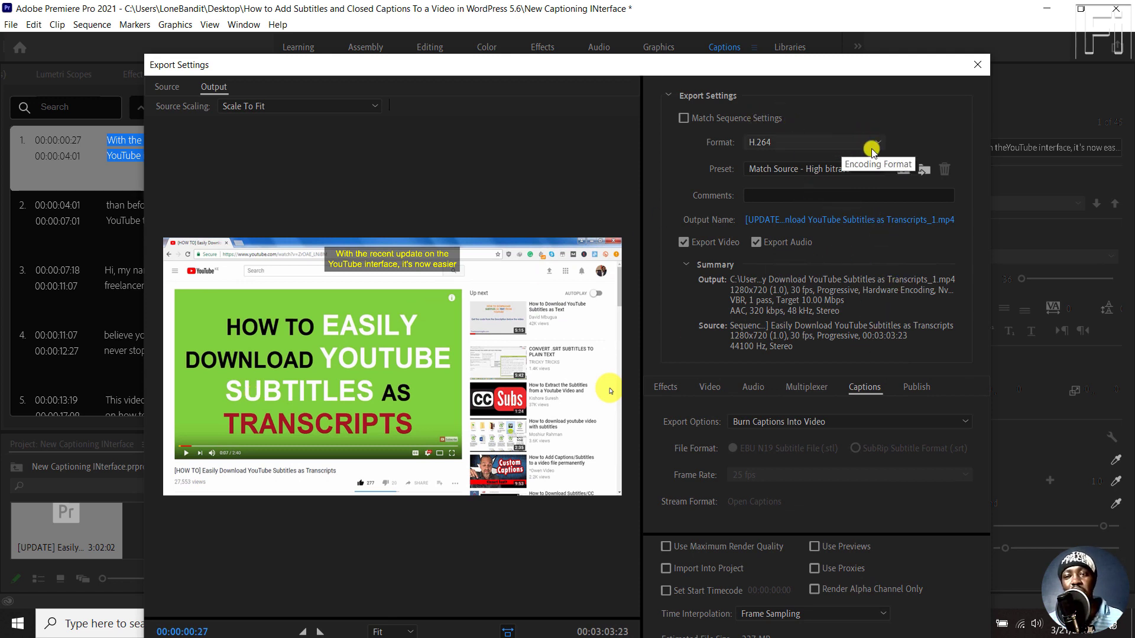
pyautogui.click(844, 222)
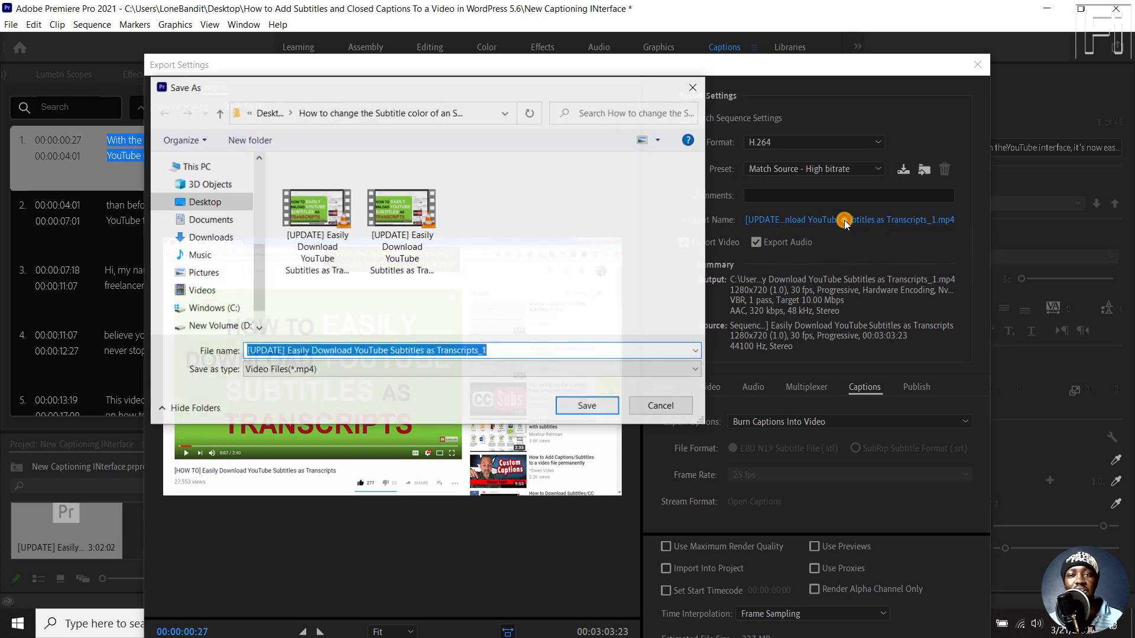
pyautogui.click(538, 355)
pyautogui.write('- Burned In')
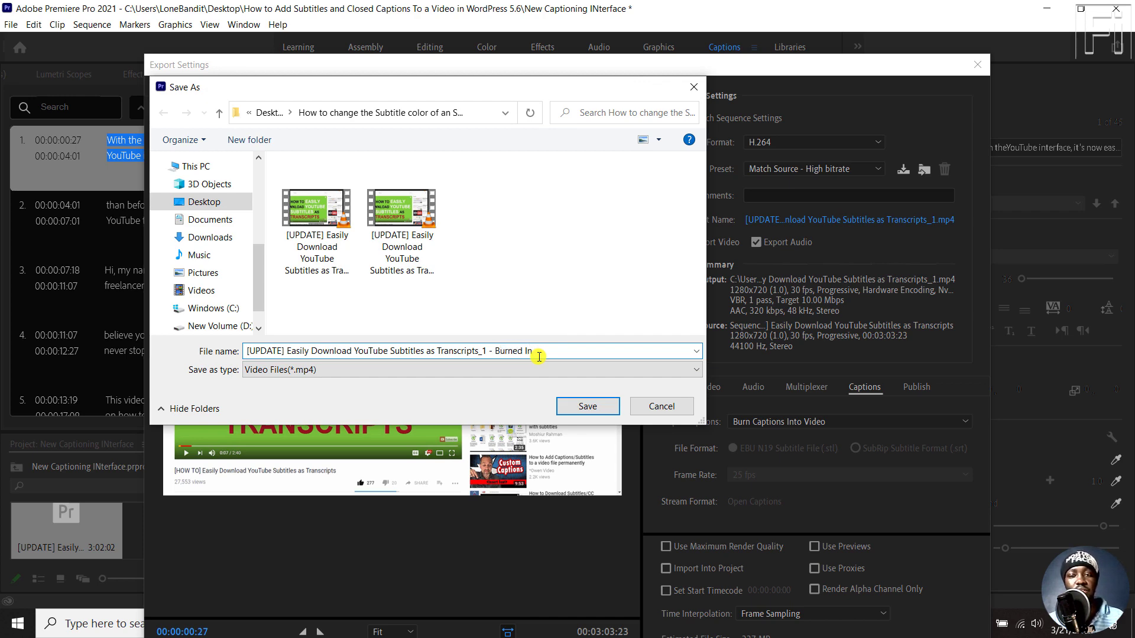
pyautogui.press('Return')
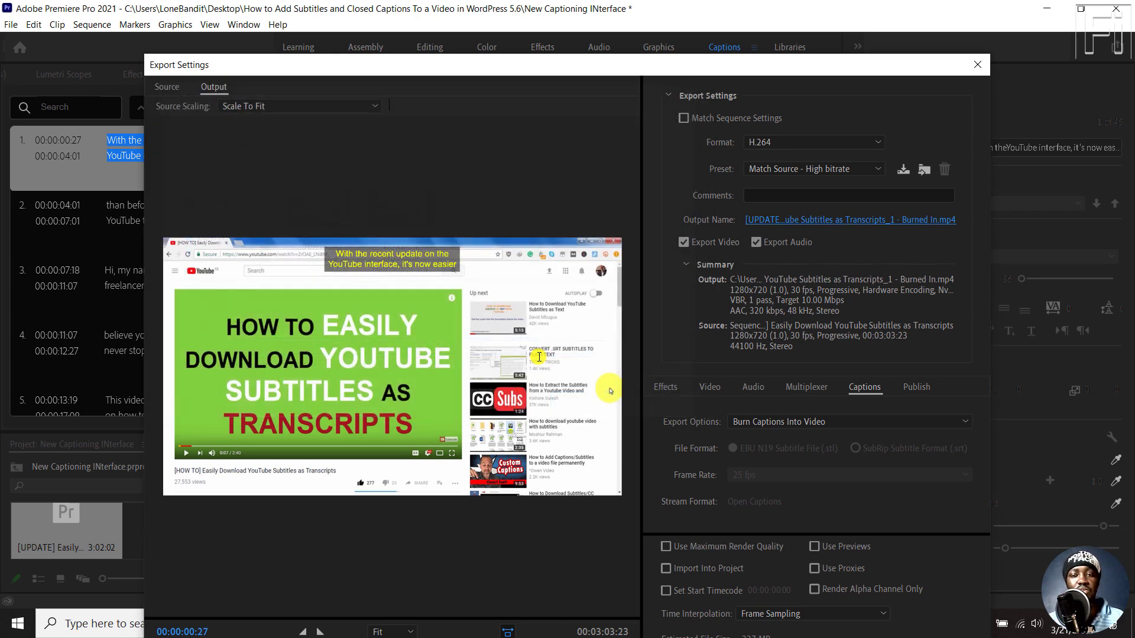
# - Keep caption export set to Burn Captions Into Video and export the '…Transcripts_1 - Burned In' MP4
pyautogui.click(667, 387)
pyautogui.click(864, 387)
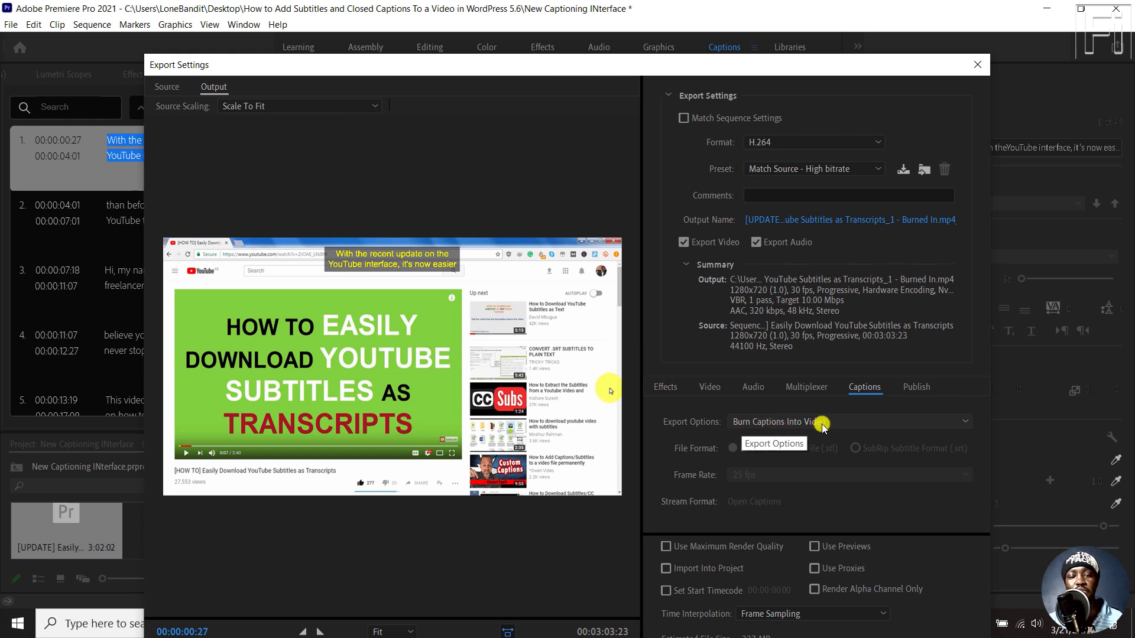
pyautogui.click(872, 420)
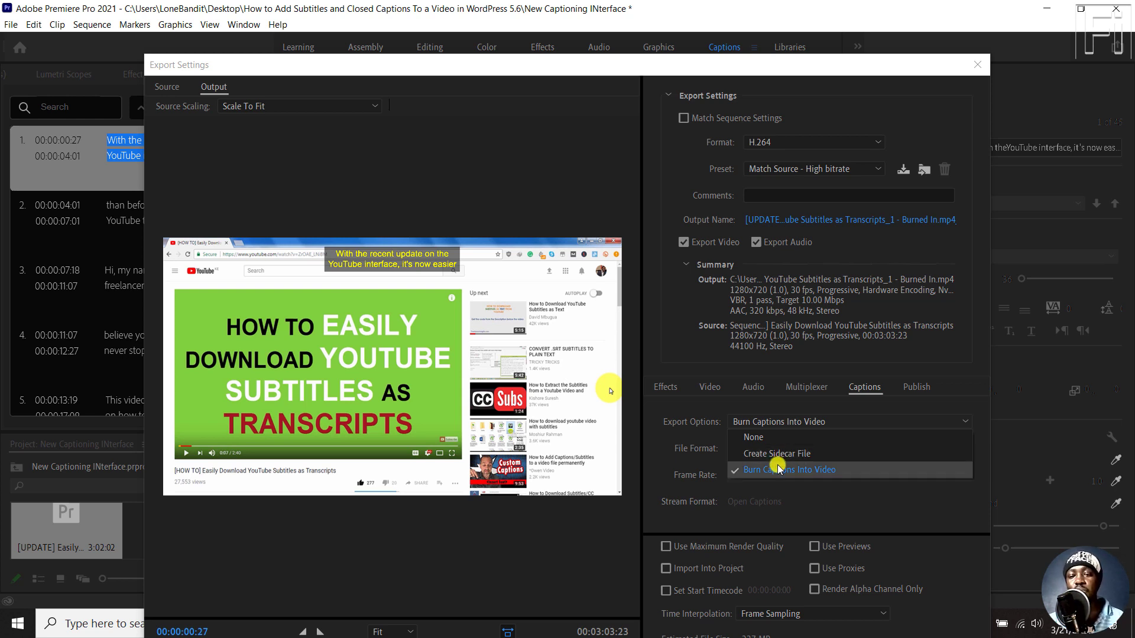
pyautogui.click(860, 470)
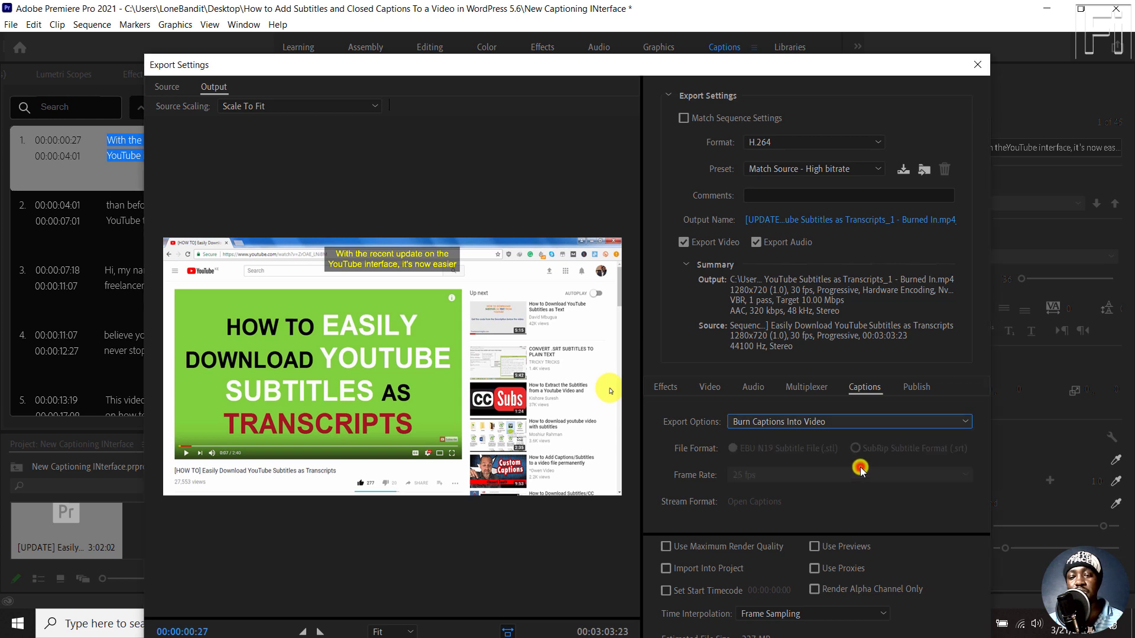
pyautogui.moveTo(808, 75); pyautogui.dragTo(813, 35)
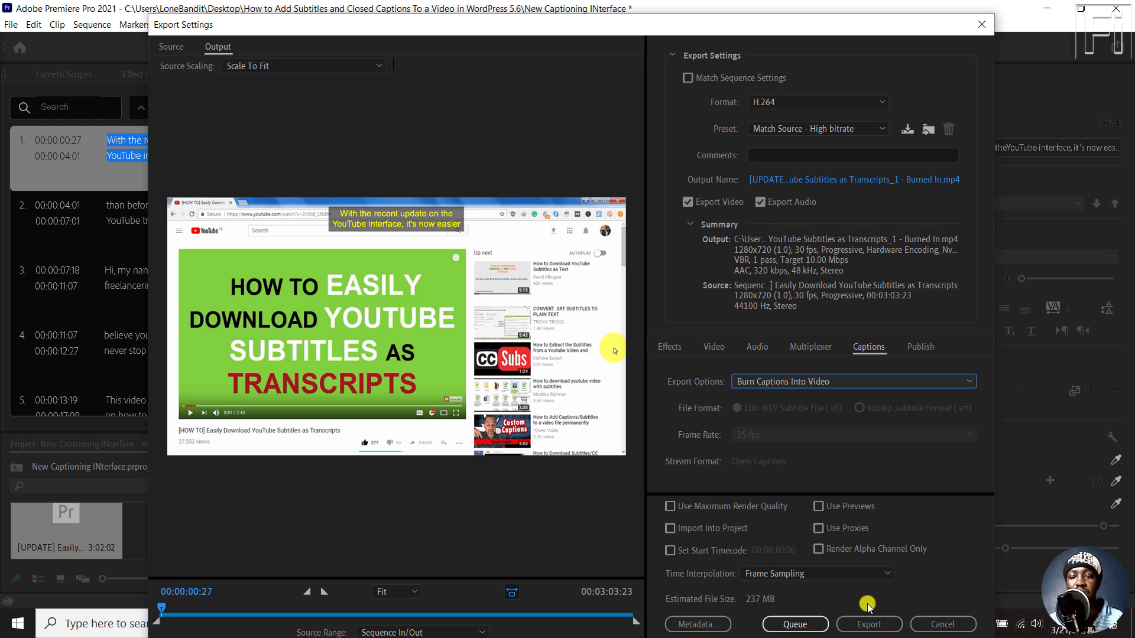
pyautogui.click(869, 624)
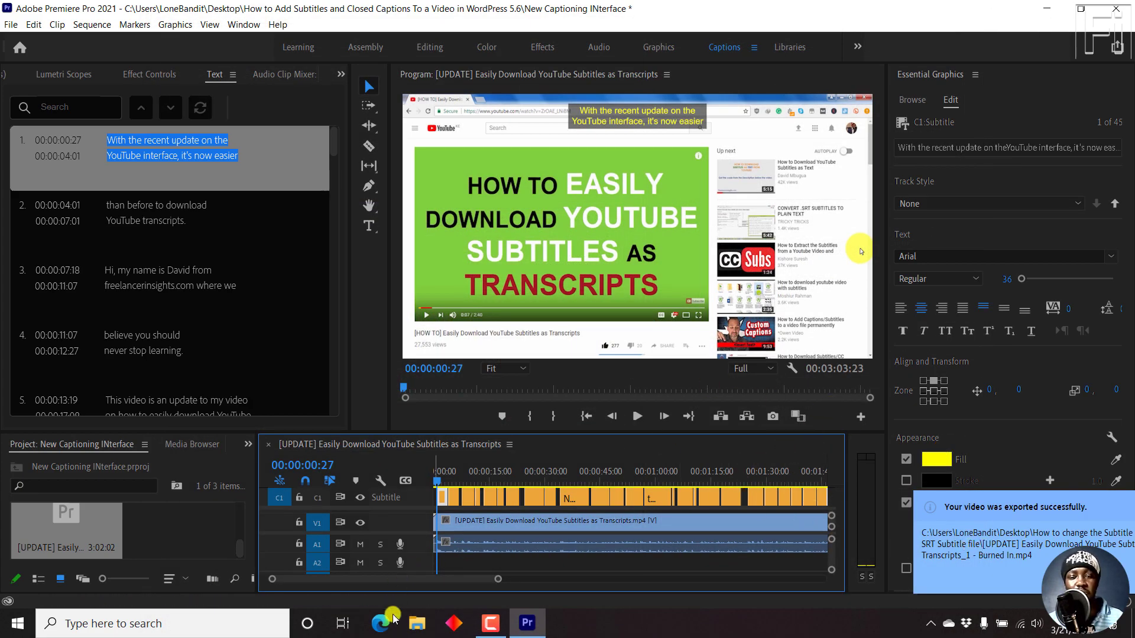
# - Play the exported '…Transcripts_1 - Burned In' MP4 from the subtitle project folder in VLC
pyautogui.click(417, 624)
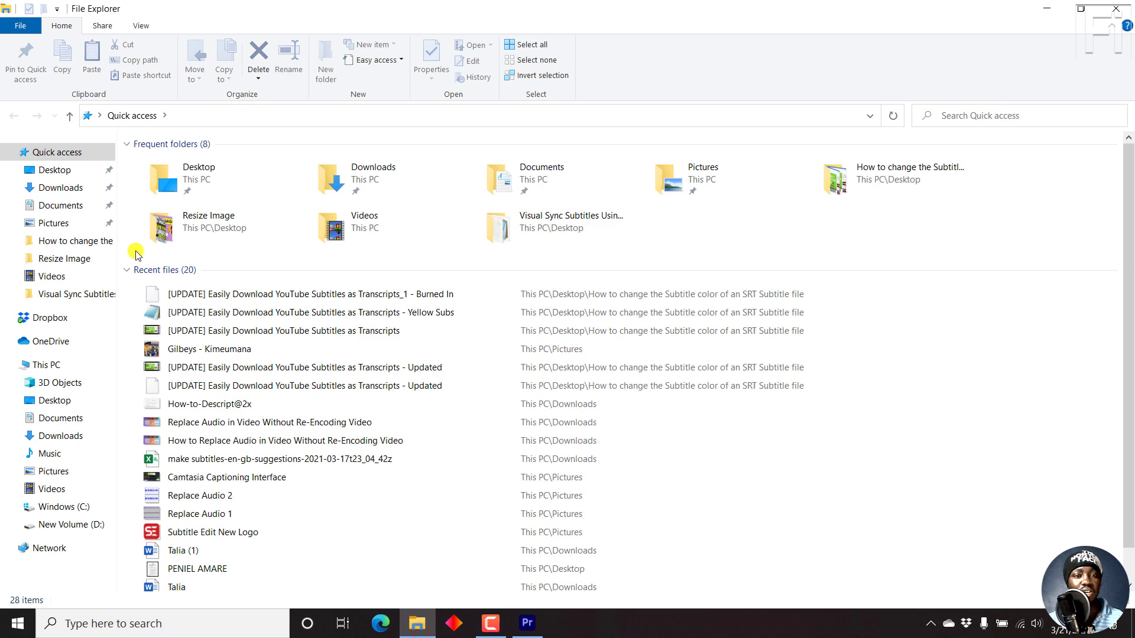
pyautogui.click(70, 241)
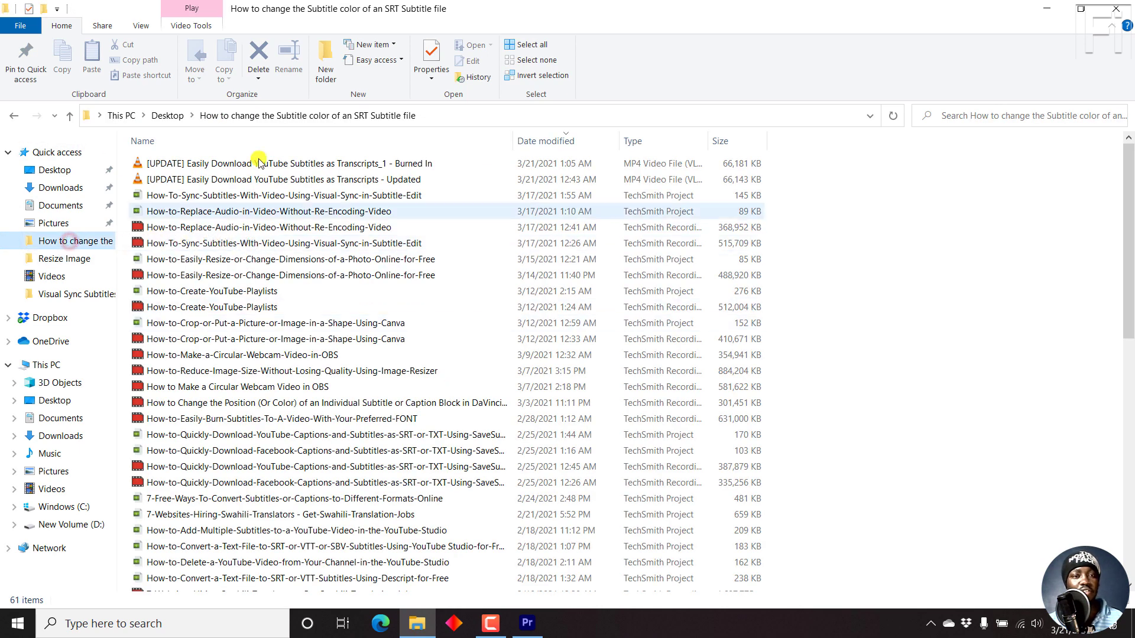
pyautogui.rightClick(312, 165)
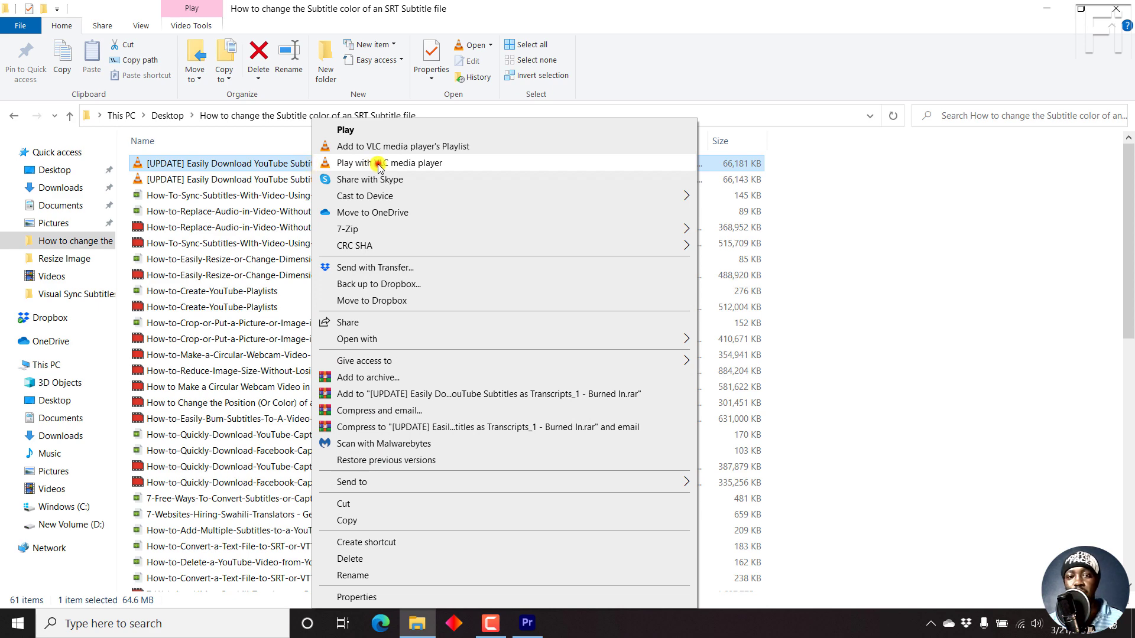
pyautogui.click(377, 163)
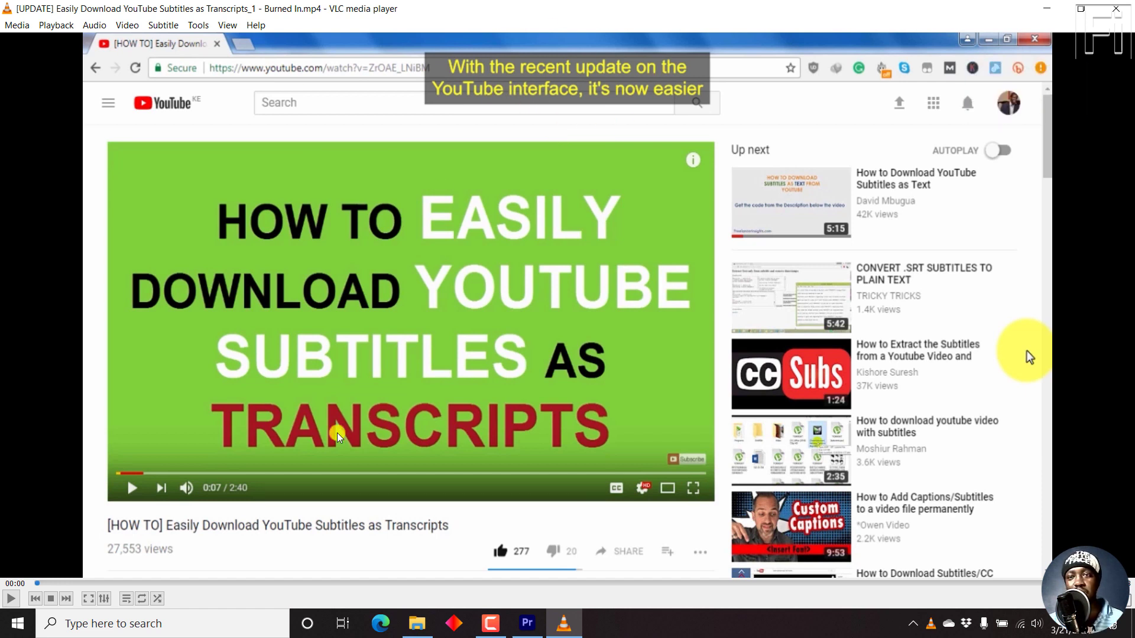
# - Check the burned-in subtitles at 0:42 and 0:53 in VLC, then minimise VLC and File Explorer
pyautogui.press('space')
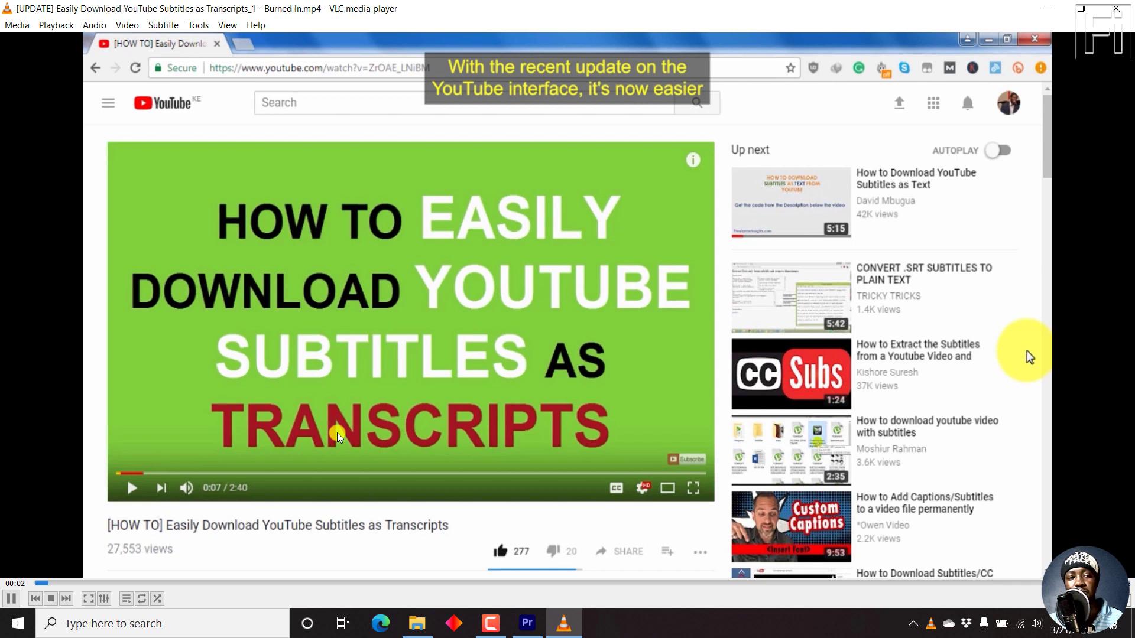
pyautogui.press('space')
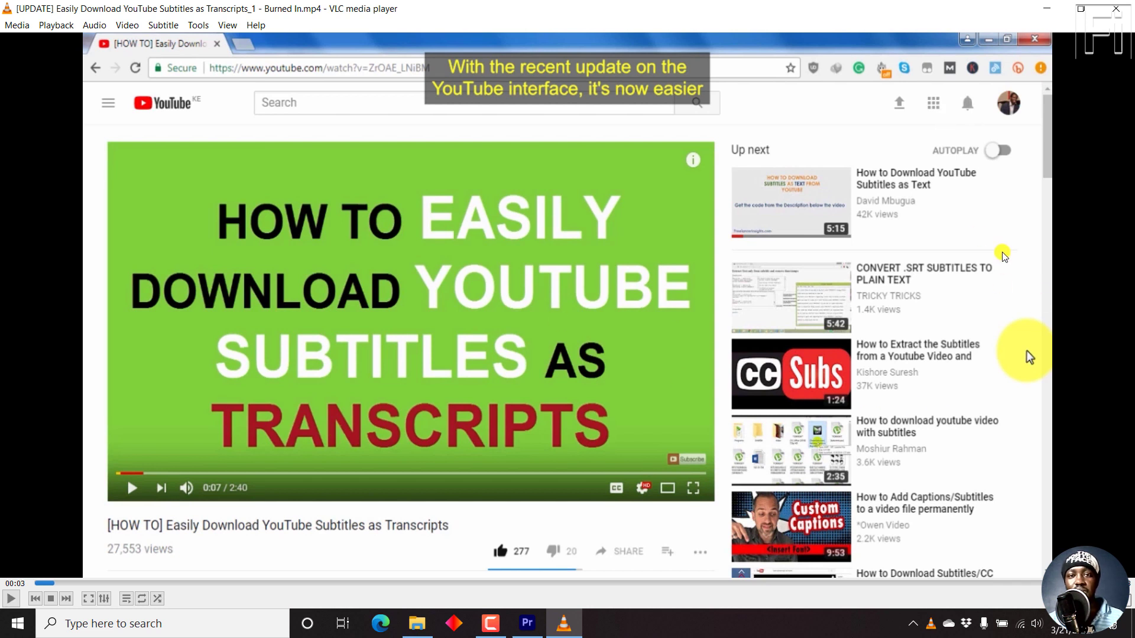
pyautogui.click(281, 582)
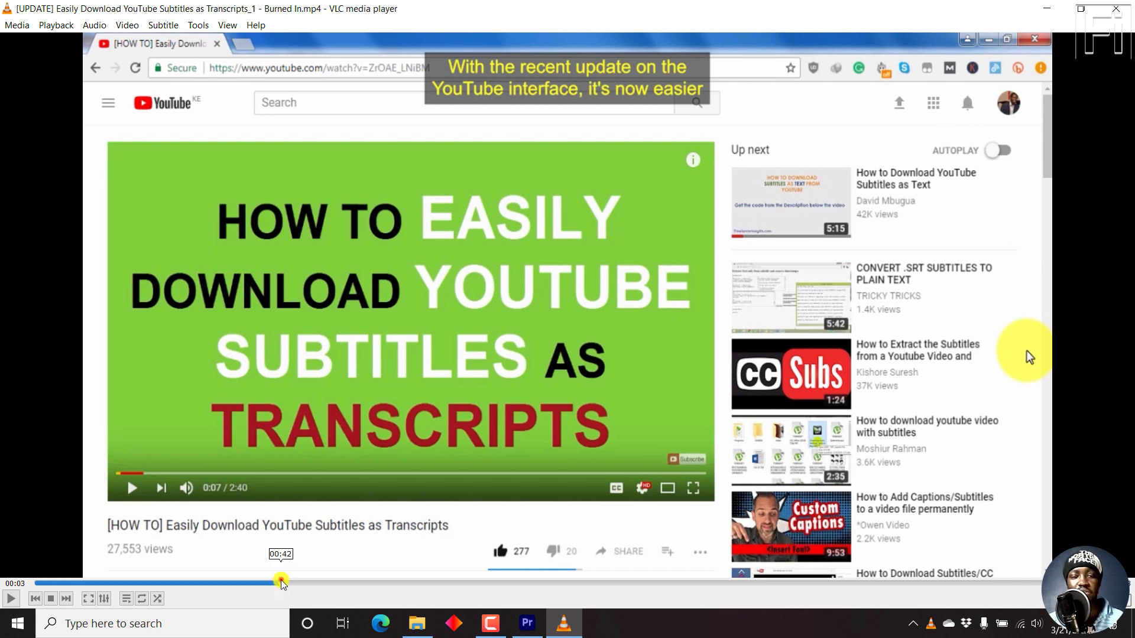
pyautogui.click(346, 582)
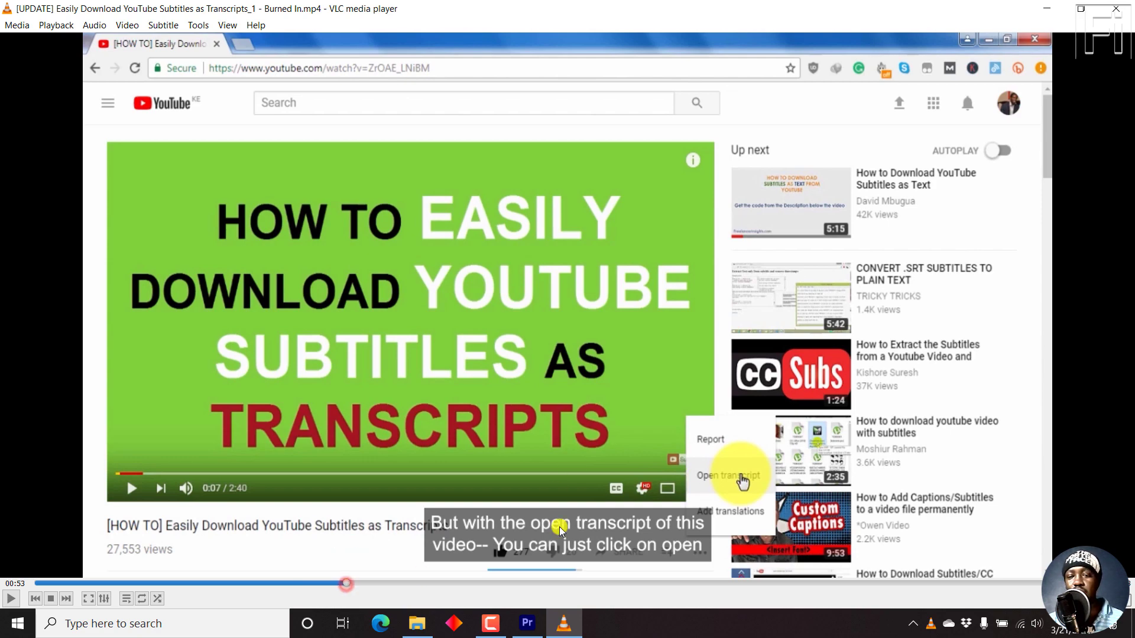
pyautogui.click(1045, 10)
pyautogui.click(1044, 10)
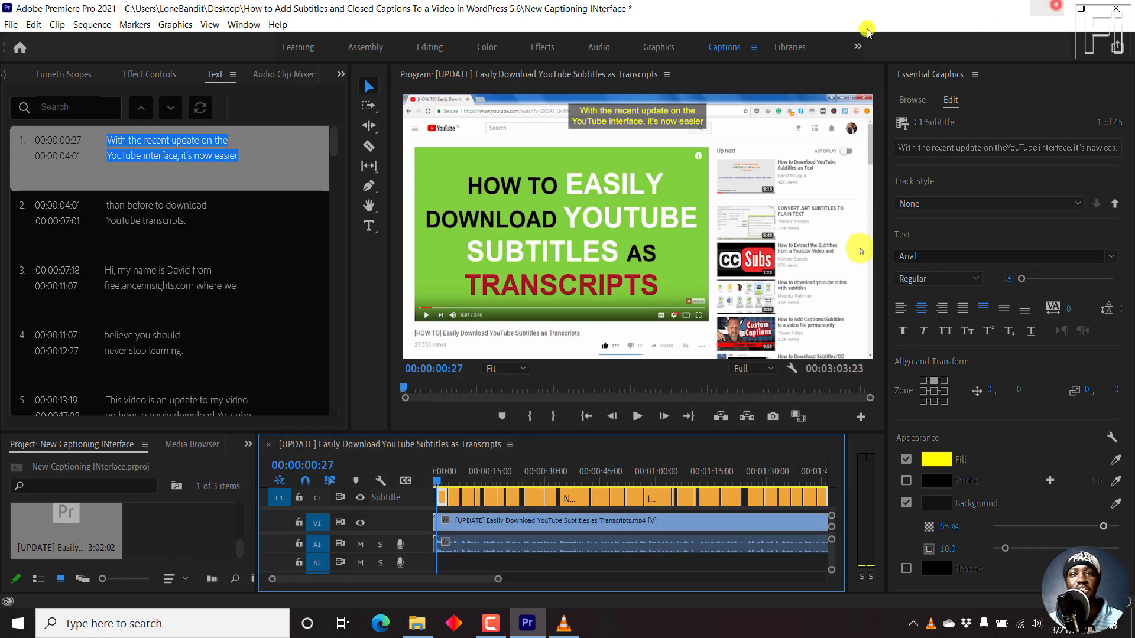